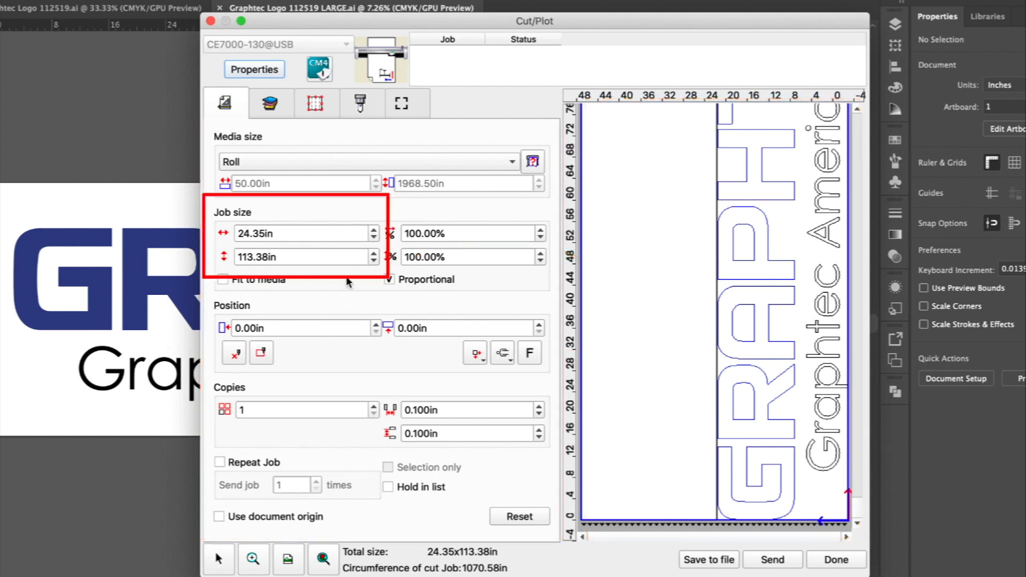
# Step: Increase the job width to 31.35 in with proportional scaling on
pyautogui.click(374, 230)
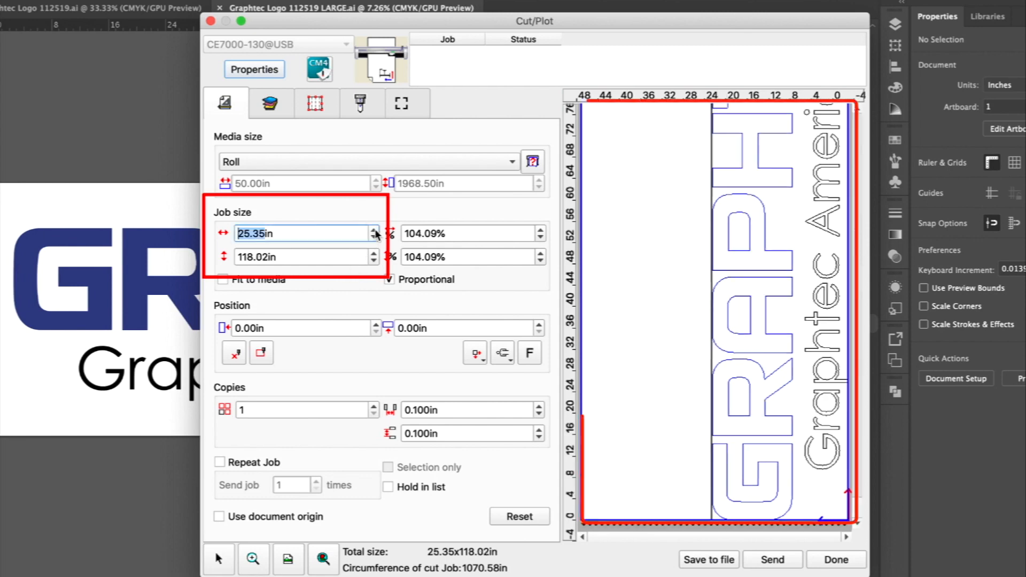
pyautogui.click(374, 229)
pyautogui.click(374, 230)
pyautogui.click(374, 230)
pyautogui.click(374, 230)
pyautogui.click(375, 230)
pyautogui.click(375, 229)
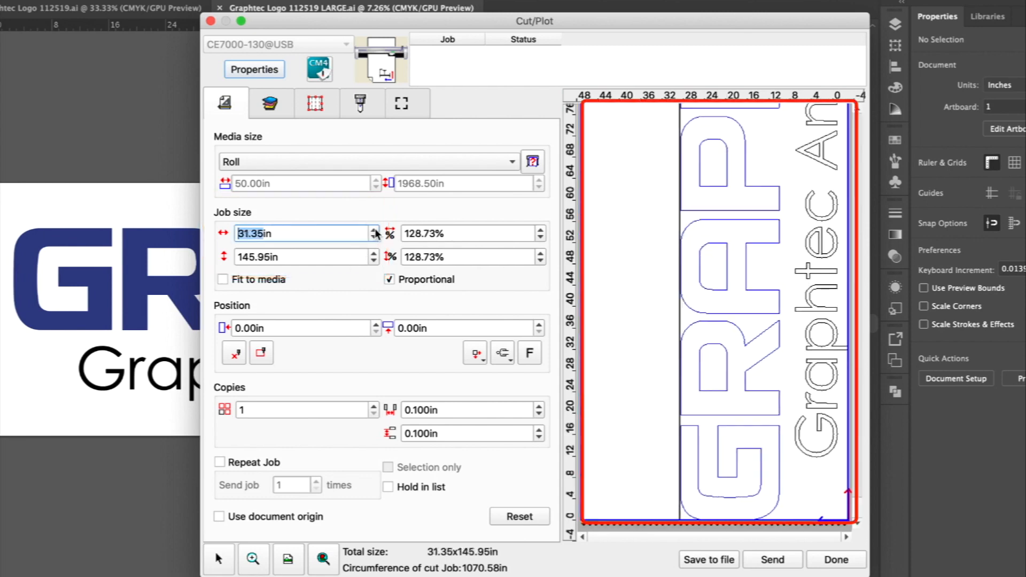
# Step: Reduce the job width to 24.35 in and reset the job settings to their defaults
pyautogui.click(374, 238)
pyautogui.click(374, 238)
pyautogui.click(374, 238)
pyautogui.click(374, 238)
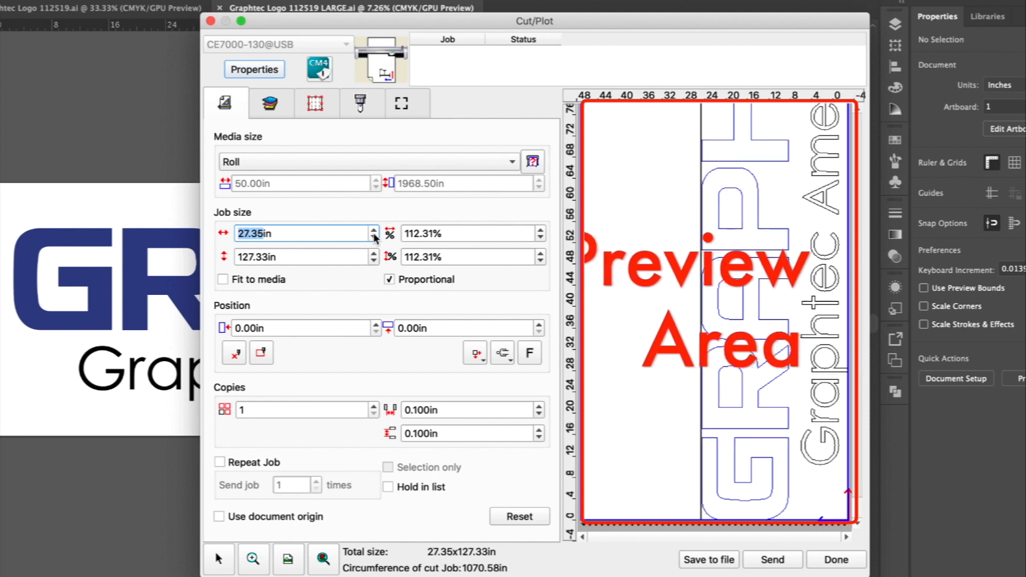
pyautogui.click(374, 238)
pyautogui.click(374, 238)
pyautogui.click(374, 238)
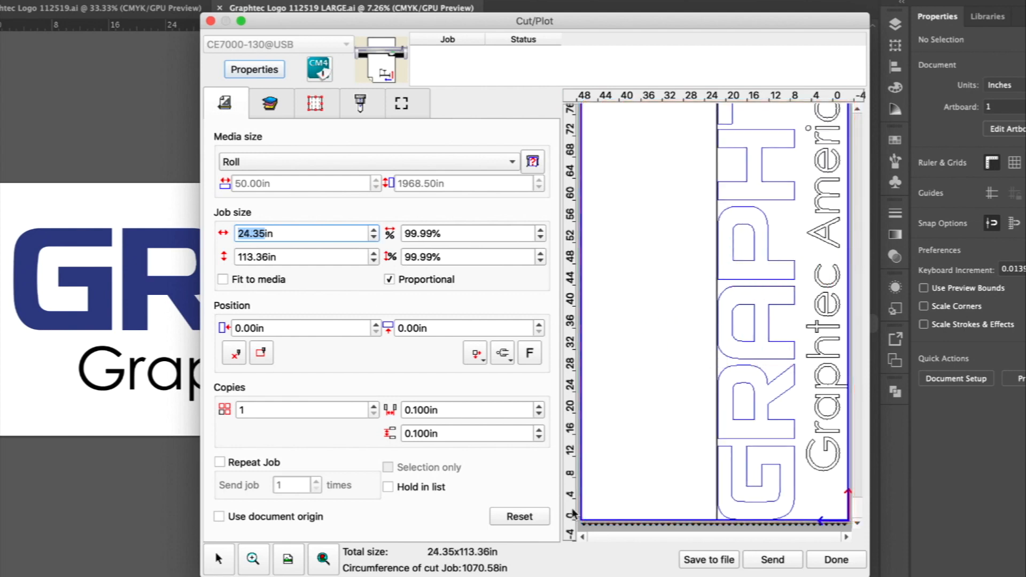
pyautogui.click(535, 517)
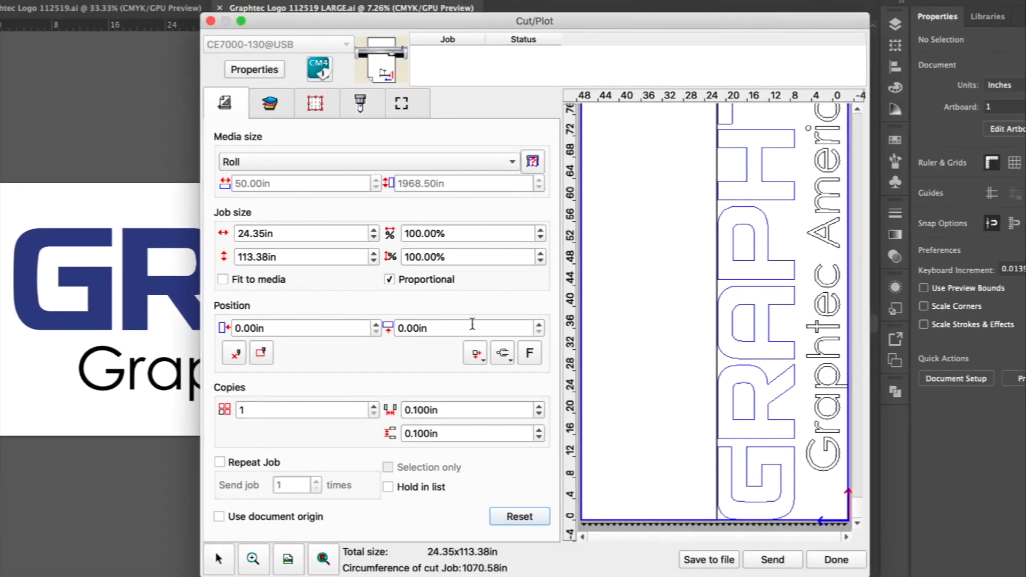
# Step: Organize the job's cutting list by color instead of by layer
pyautogui.click(269, 106)
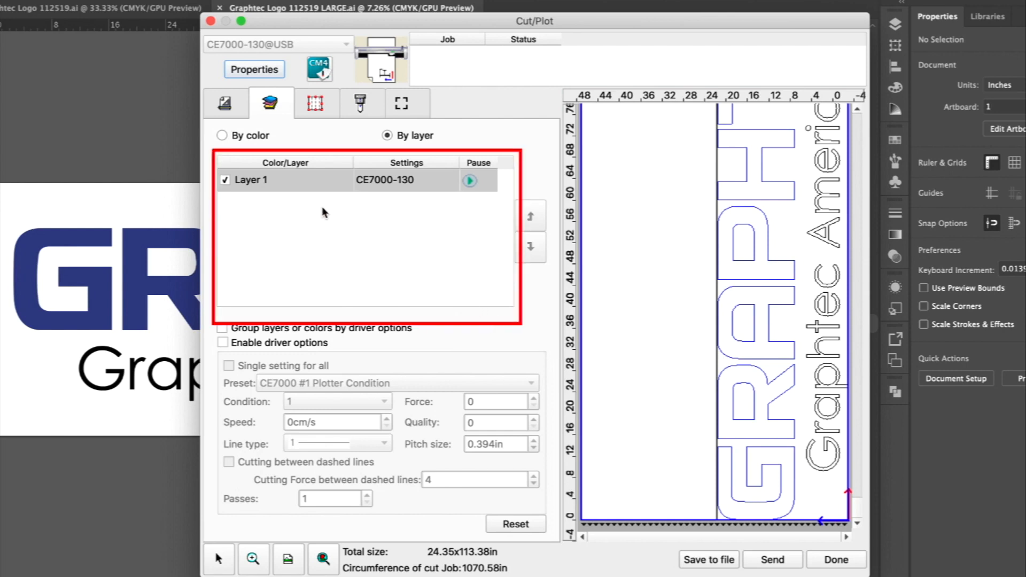
pyautogui.click(222, 137)
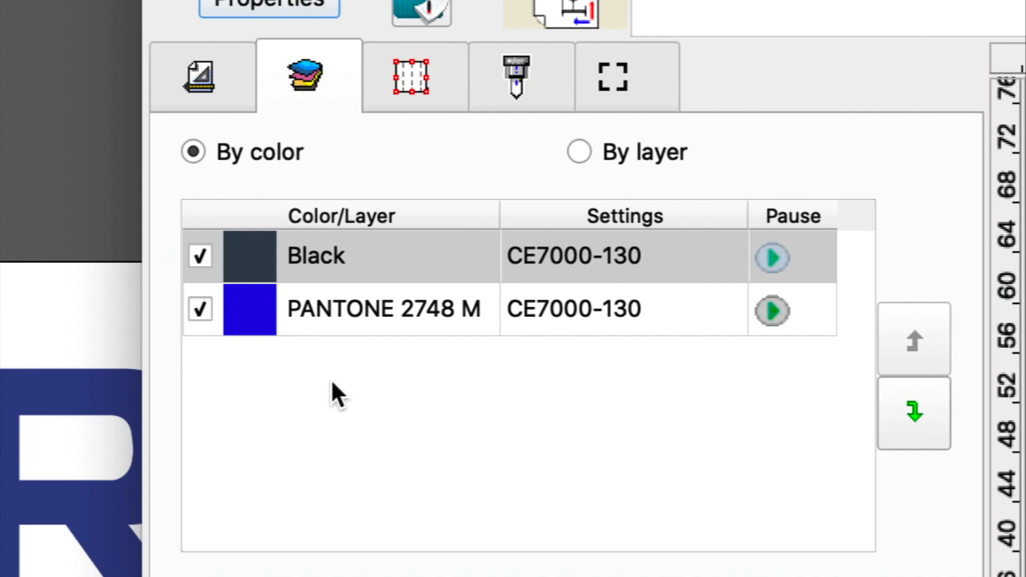
# Step: Exclude PANTONE 2748 M and Black from the cut, and include both colors again
pyautogui.click(200, 308)
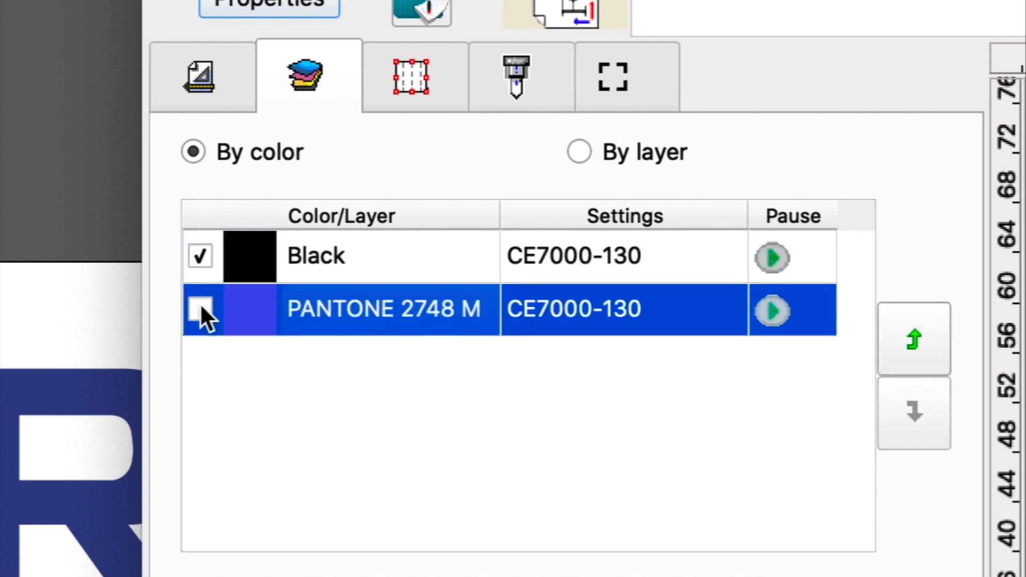
pyautogui.click(201, 259)
pyautogui.click(197, 310)
pyautogui.click(200, 256)
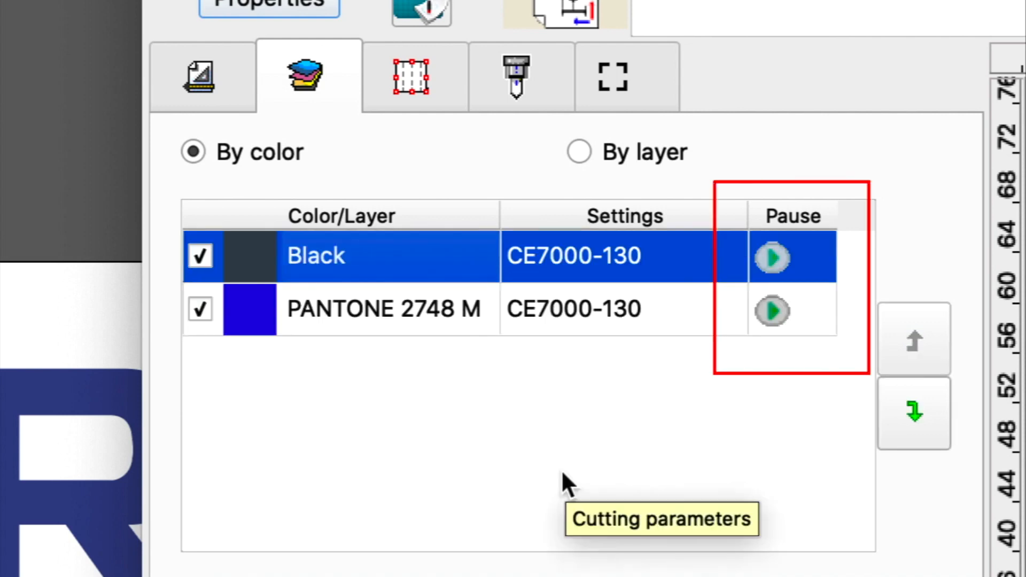
# Step: Set a pause for Black and PANTONE 2748 M, and turn the pauses off again
pyautogui.click(772, 256)
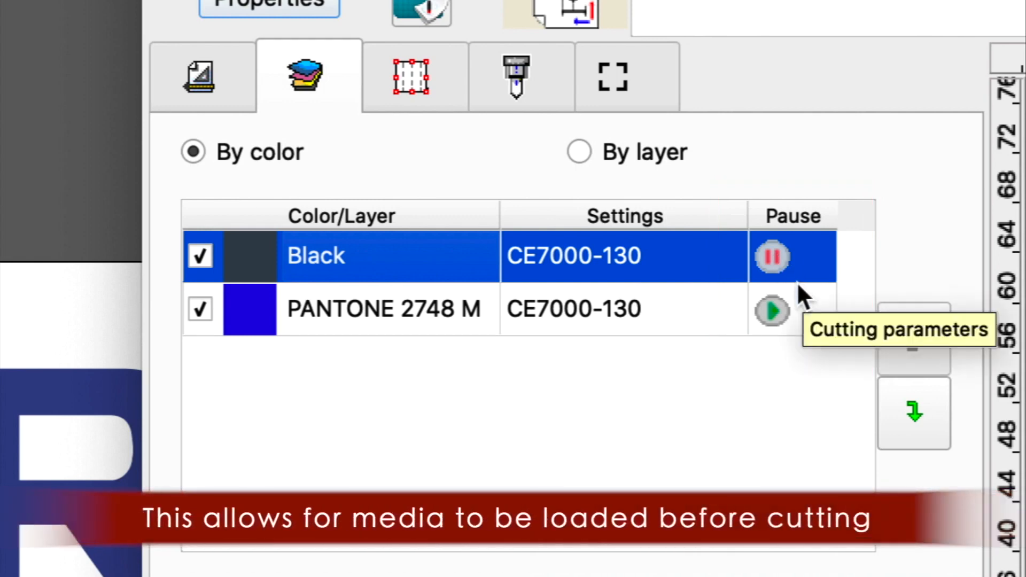
pyautogui.click(764, 309)
pyautogui.click(772, 257)
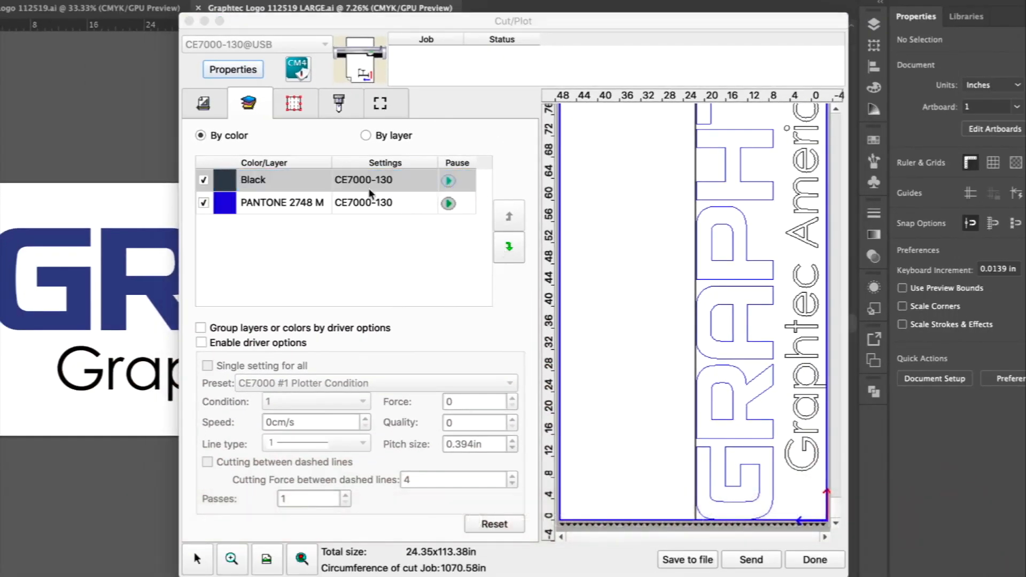
# Step: Shrink the tiling panel to 16.25 by 59.37 in around the letters GRAP, and reset the tiling
pyautogui.click(295, 100)
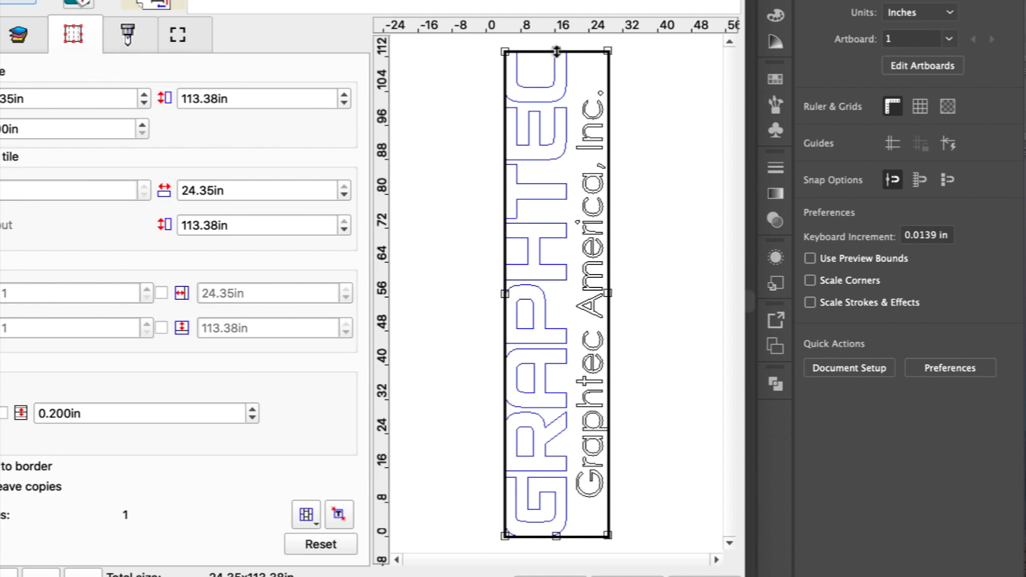
pyautogui.moveTo(556, 52); pyautogui.dragTo(543, 283)
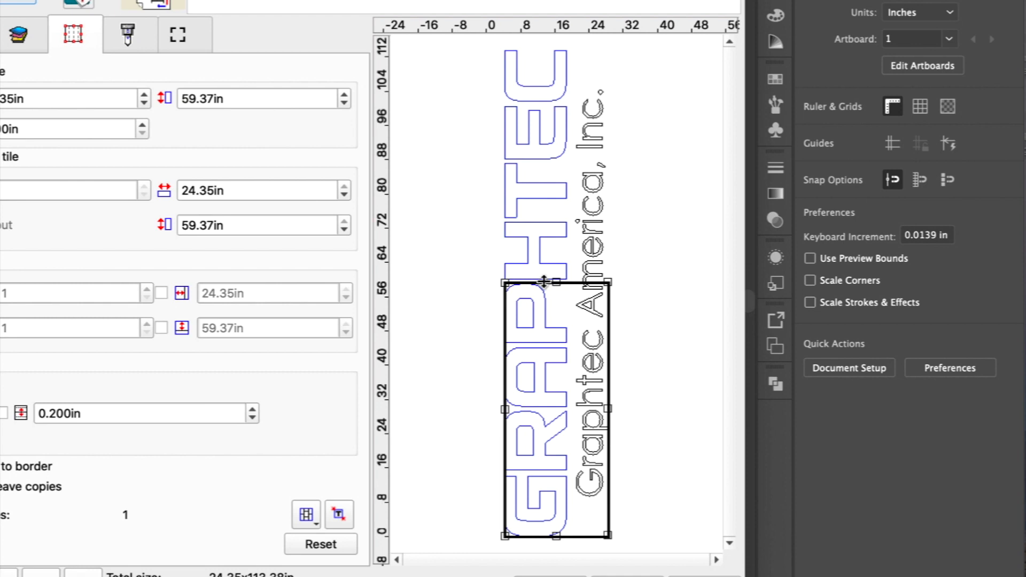
pyautogui.moveTo(608, 408); pyautogui.dragTo(572, 408)
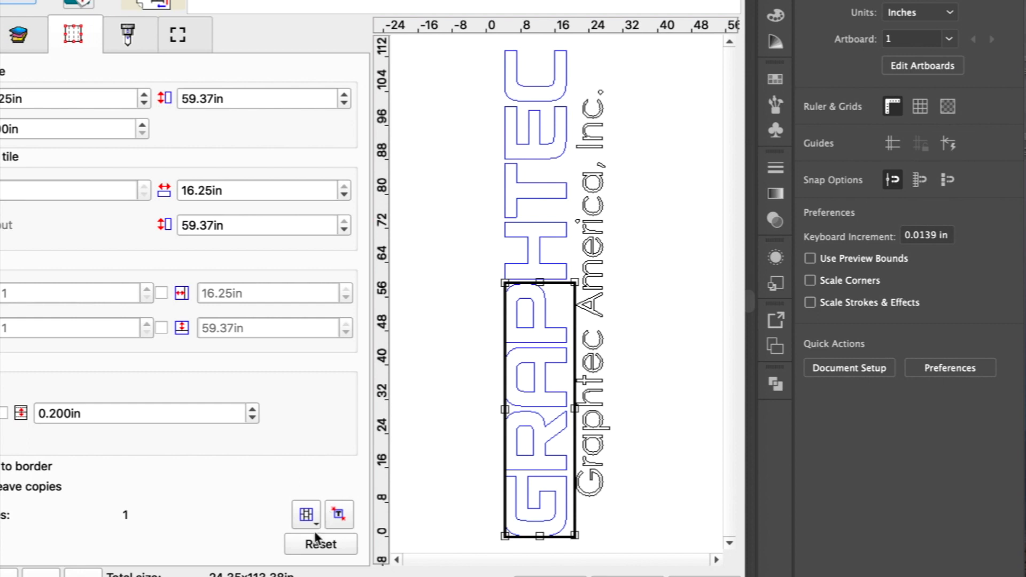
pyautogui.click(317, 546)
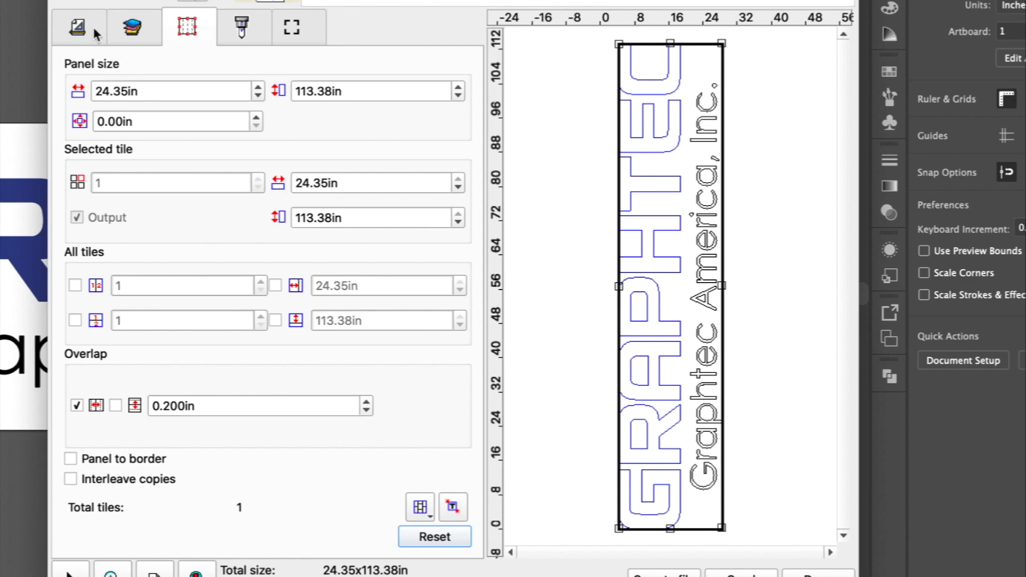
# Step: Enlarge the job proportionally to a width of 65.35 in so that it exceeds the media width
pyautogui.click(78, 28)
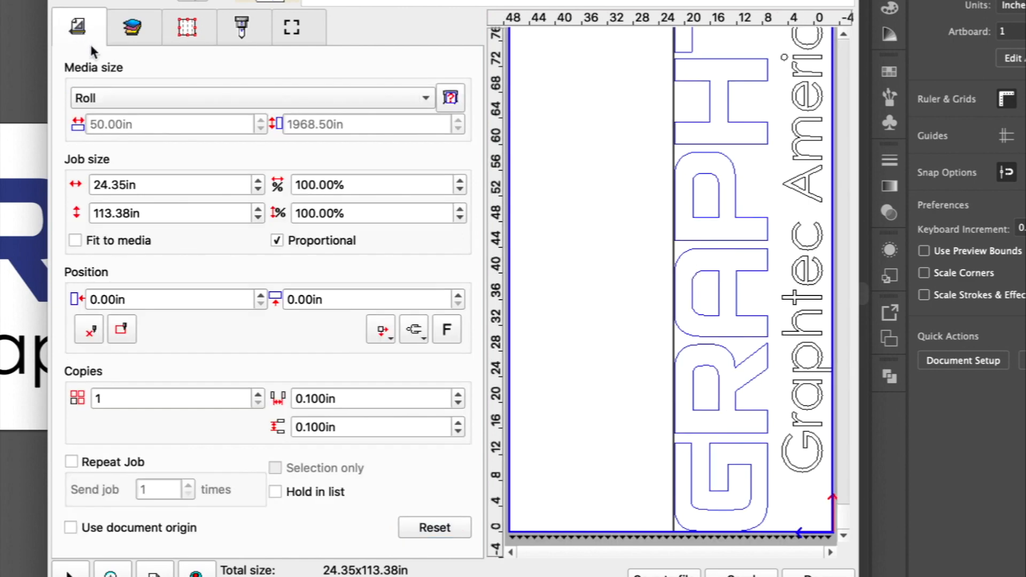
pyautogui.click(259, 181)
pyautogui.click(258, 181)
pyautogui.click(258, 181)
pyautogui.click(259, 181)
pyautogui.moveTo(258, 179); pyautogui.dragTo(258, 180)
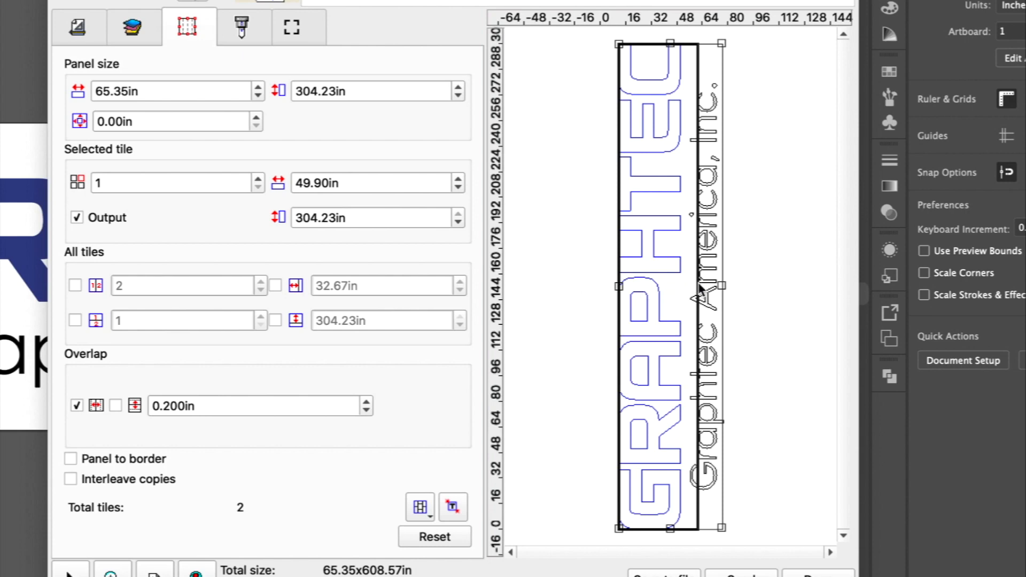
# Step: Narrow the first tile to about 41.88 in, and split off tiles between Graphtec, America and Inc. and between GRAP and HTEC
pyautogui.moveTo(698, 288); pyautogui.dragTo(686, 289)
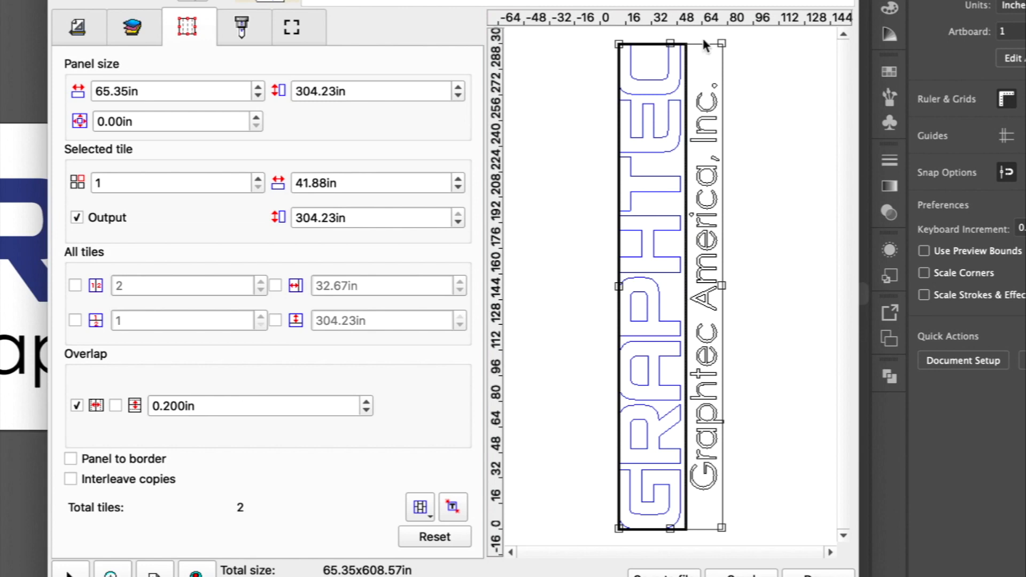
pyautogui.moveTo(704, 44); pyautogui.dragTo(688, 318)
pyautogui.moveTo(701, 45); pyautogui.dragTo(693, 149)
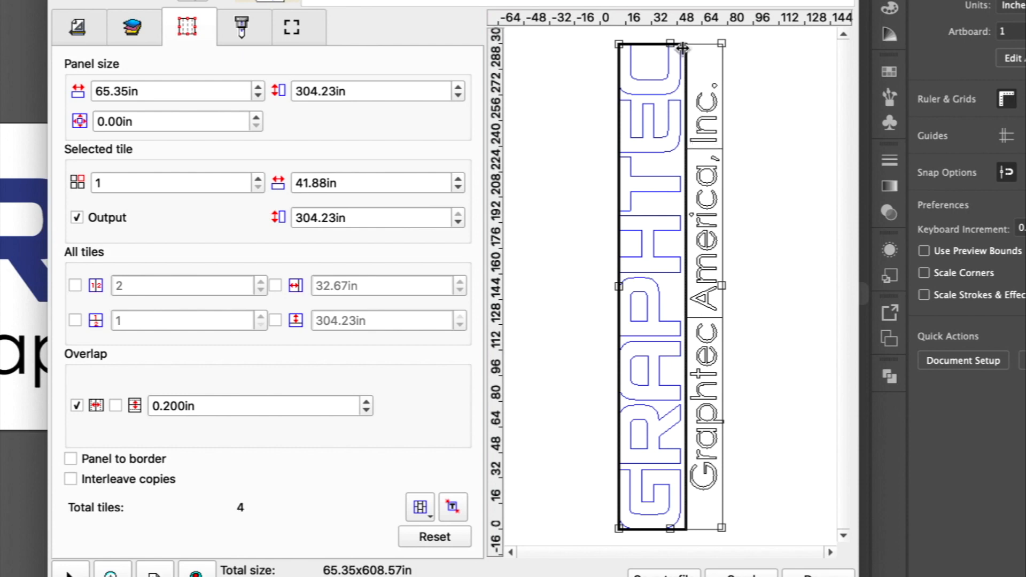
pyautogui.moveTo(641, 44); pyautogui.dragTo(647, 275)
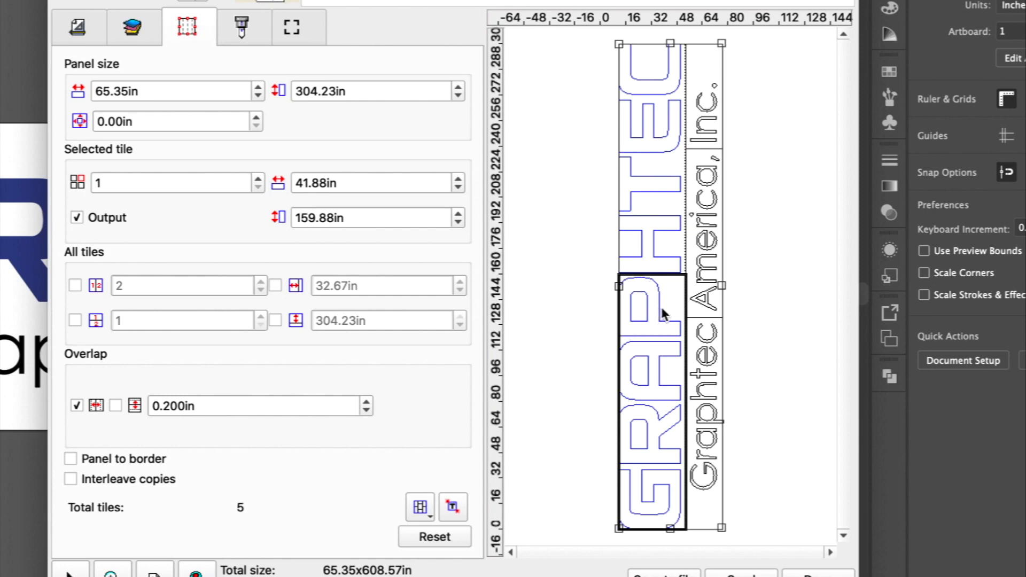
# Step: Exclude the HTEC, America and Inc. tiles from output, and include them again
pyautogui.click(657, 190)
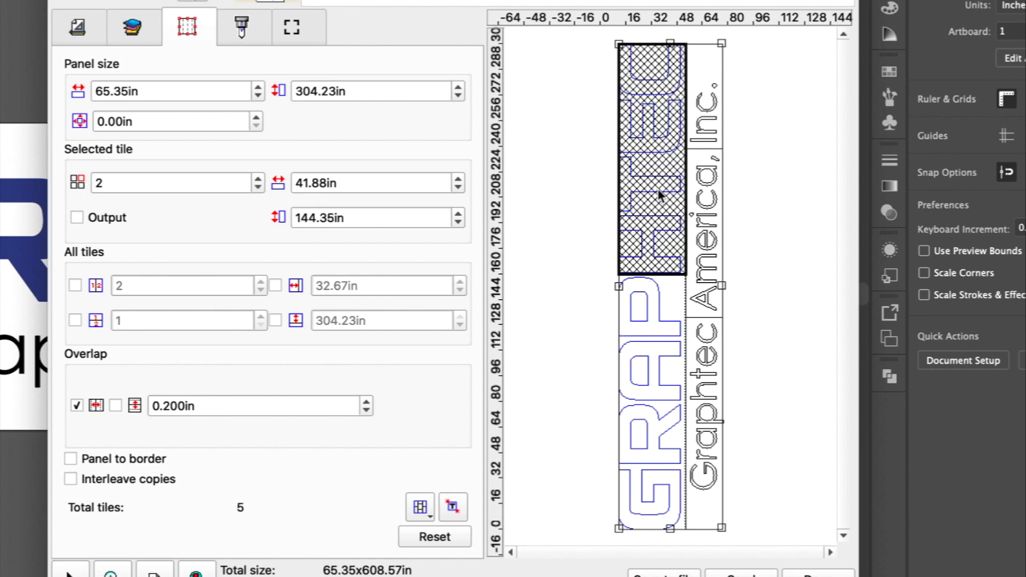
pyautogui.click(709, 279)
pyautogui.click(701, 111)
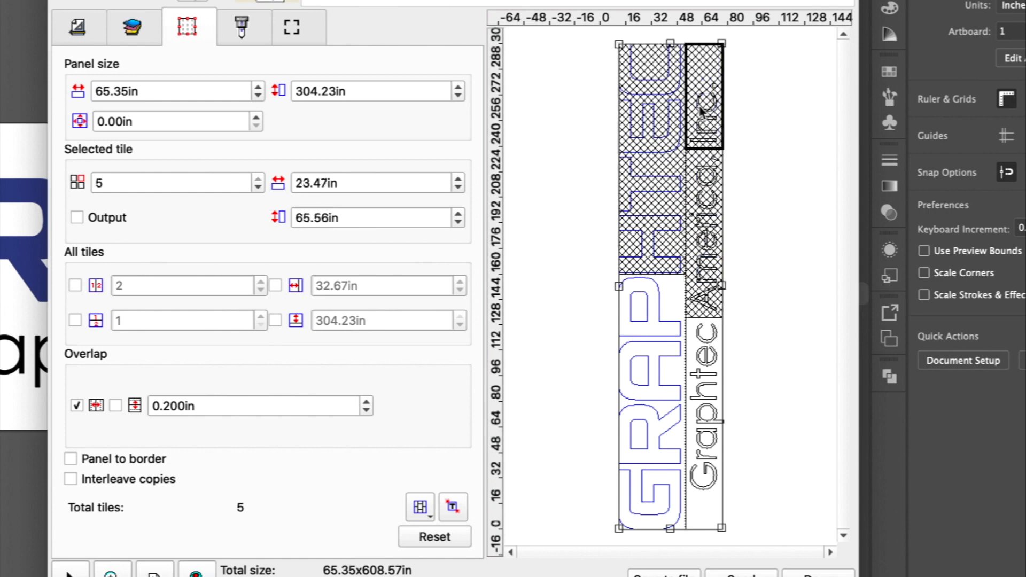
pyautogui.doubleClick(706, 214)
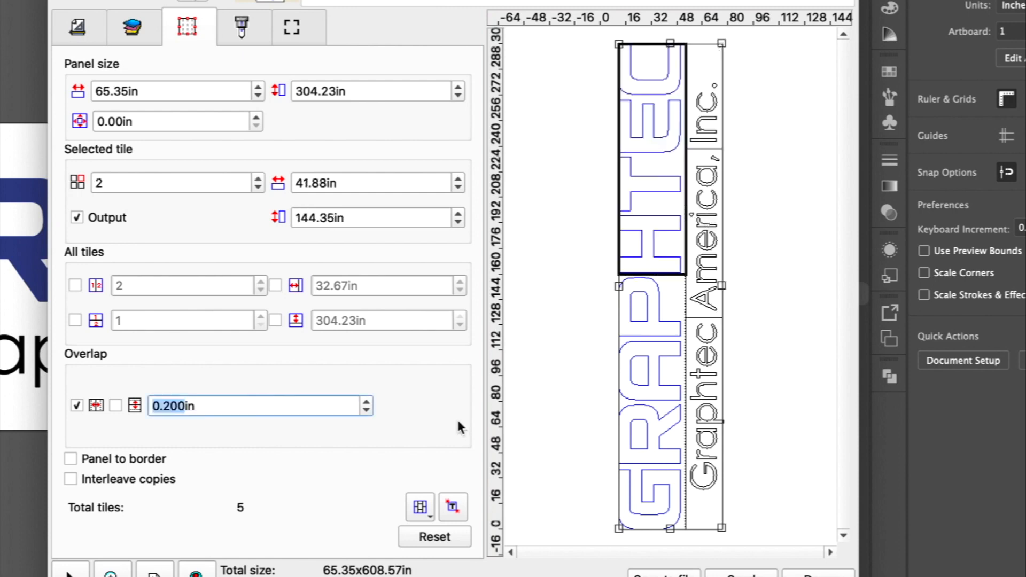
# Step: Reset the custom tiling and set the job scale to 100% proportionally
pyautogui.click(435, 537)
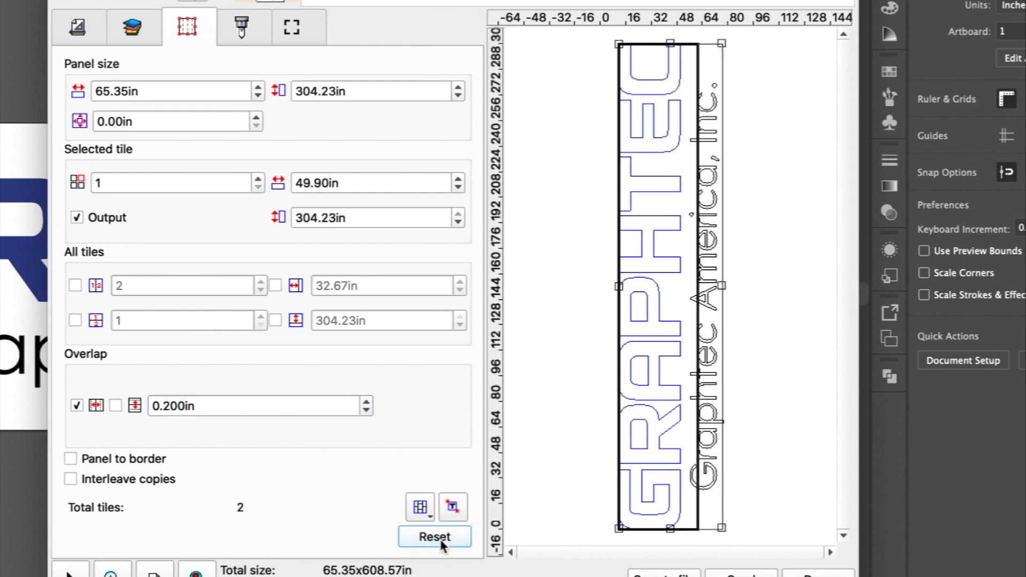
pyautogui.click(79, 31)
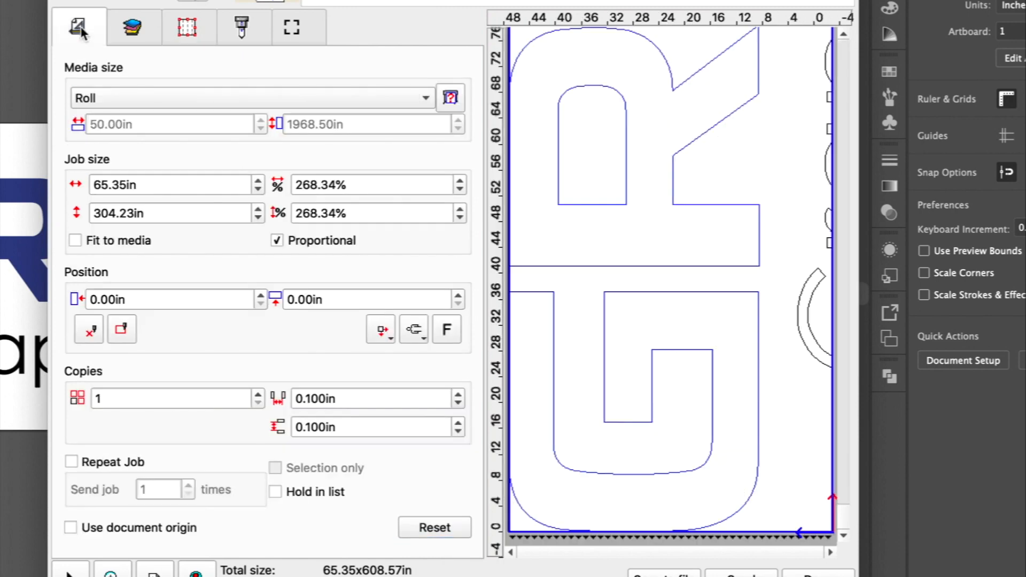
pyautogui.click(357, 185)
pyautogui.write('100')
pyautogui.press('Return')
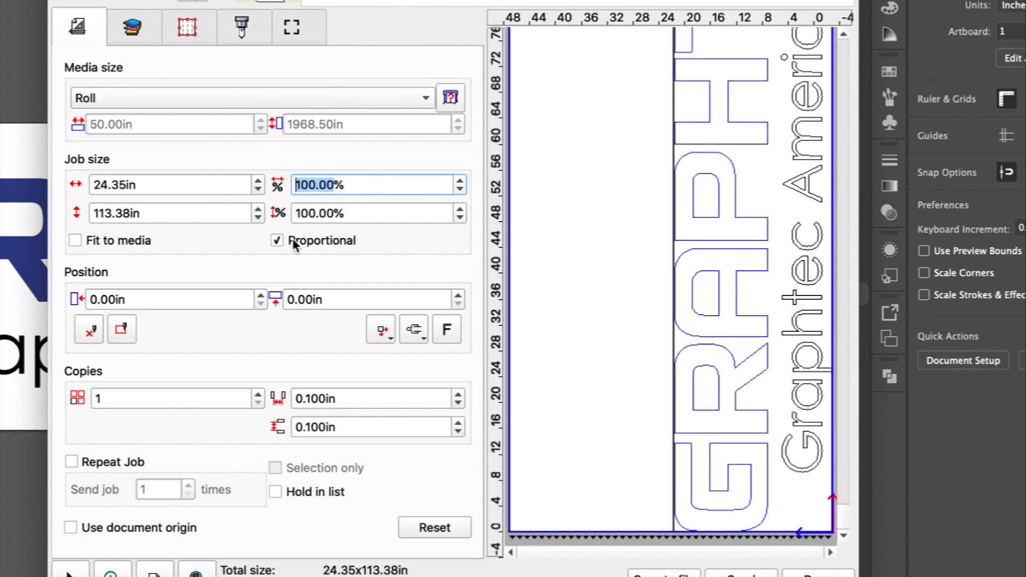
# Step: Turn Advance after plot off and back on in the advanced cutting settings
pyautogui.click(243, 34)
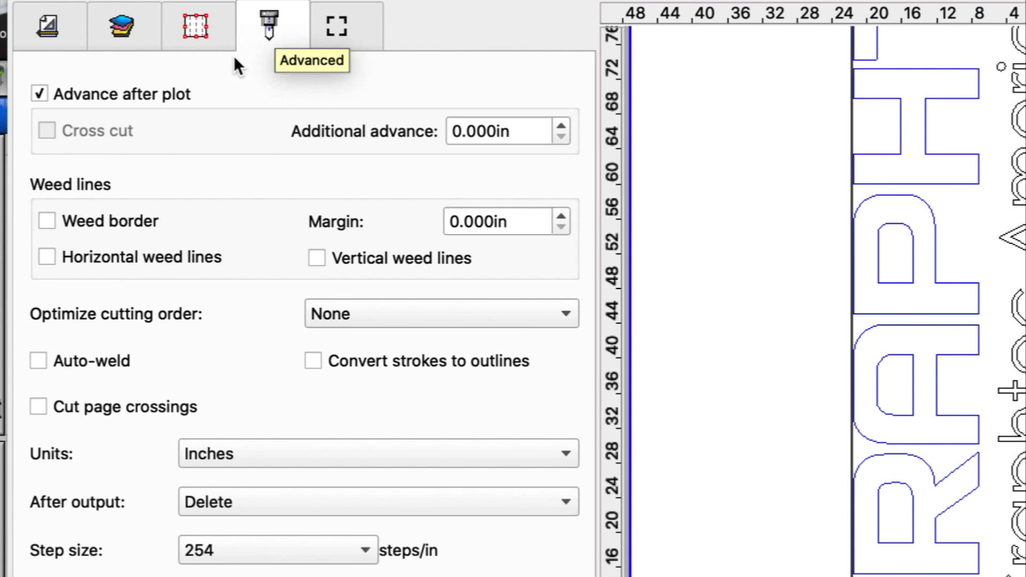
pyautogui.click(36, 92)
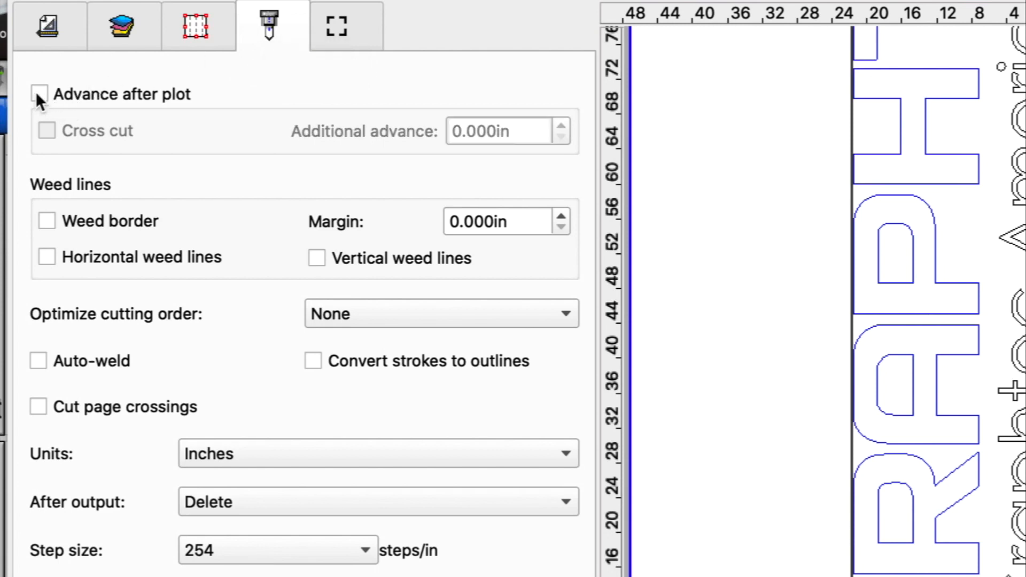
pyautogui.click(37, 92)
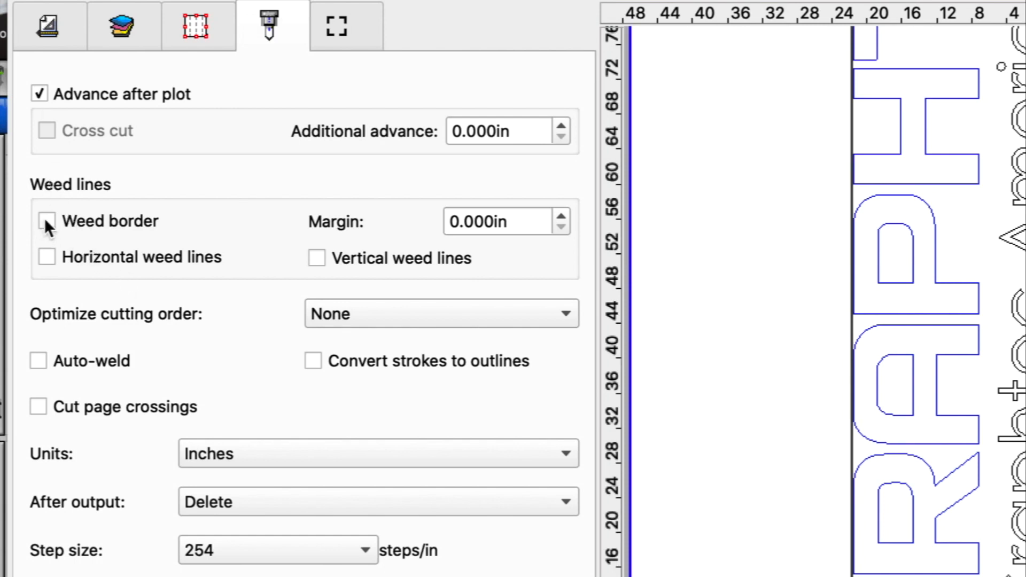
# Step: Enable the weed border together with horizontal and vertical weed lines
pyautogui.click(47, 257)
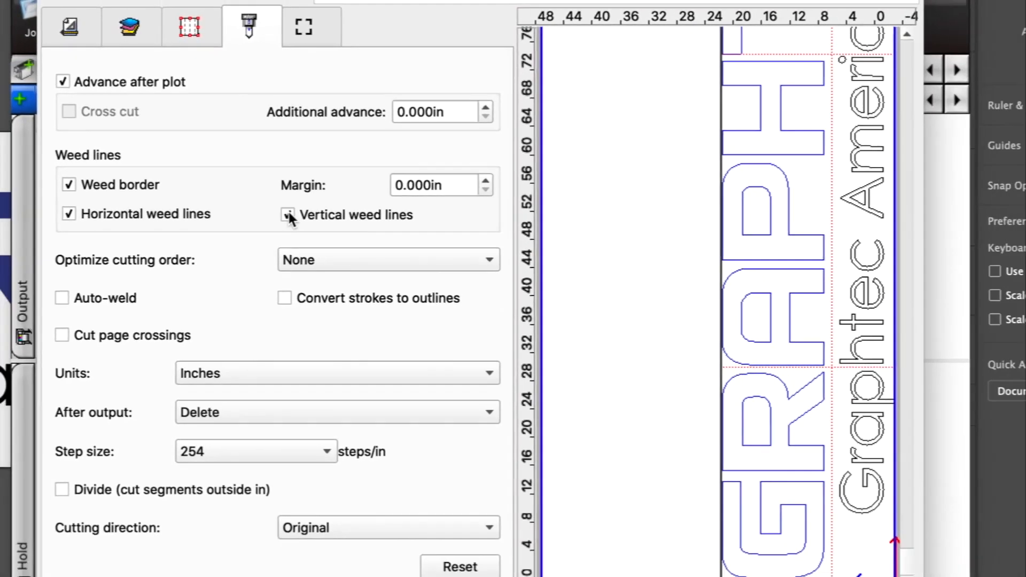
pyautogui.click(317, 257)
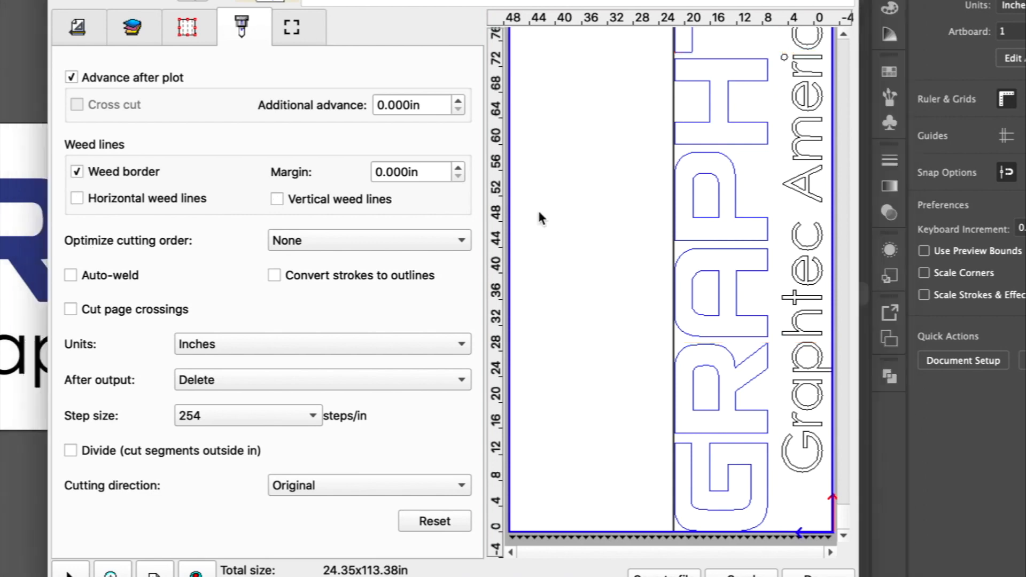
# Step: View the registration mark settings, and set the media size to User defined
pyautogui.click(298, 34)
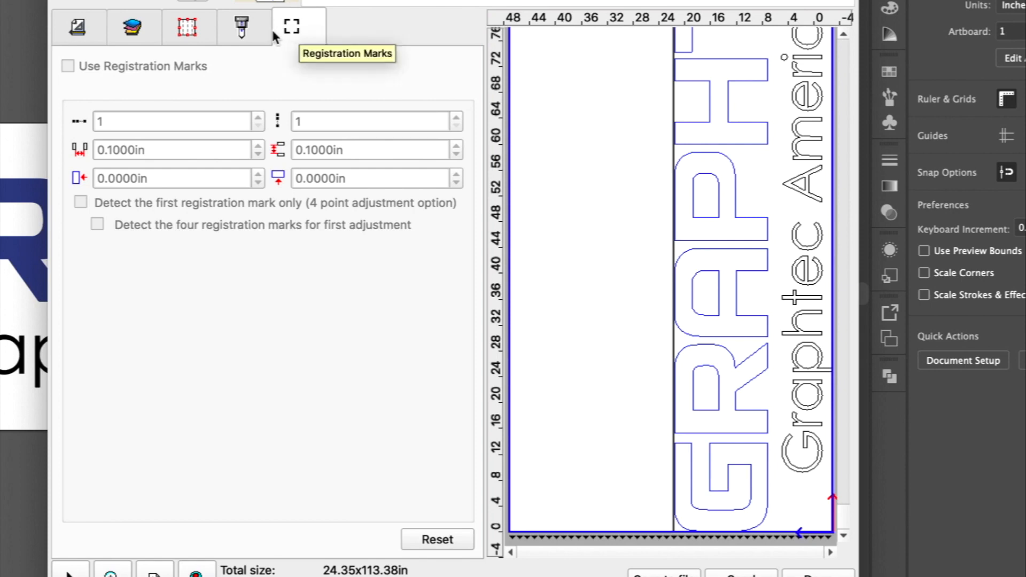
pyautogui.click(77, 28)
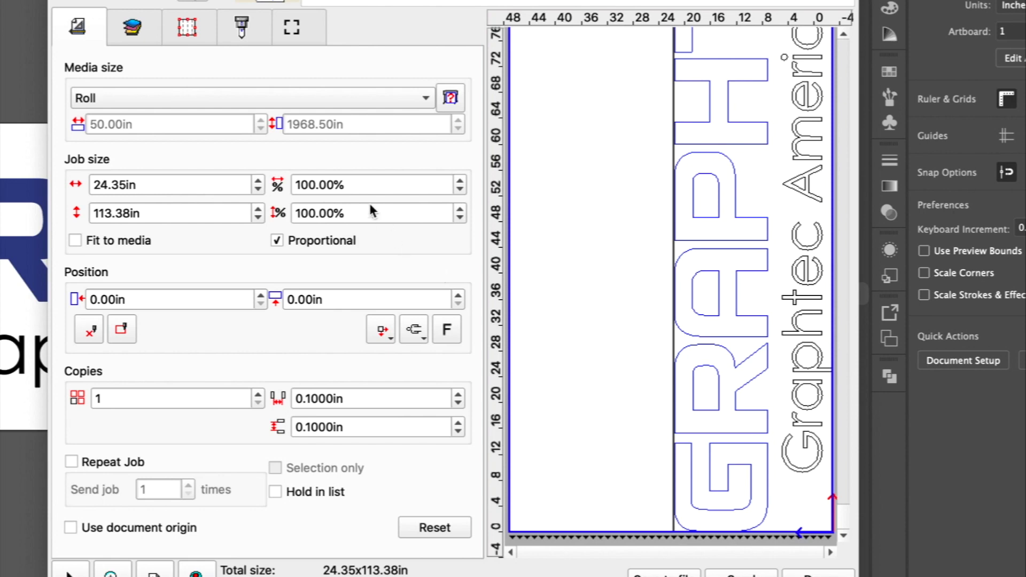
pyautogui.click(424, 100)
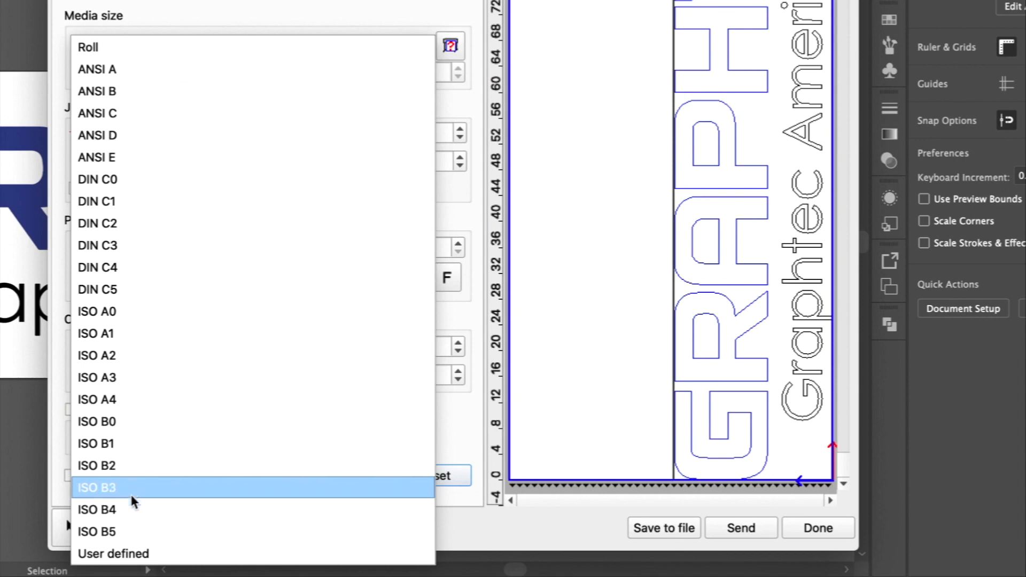
pyautogui.click(133, 554)
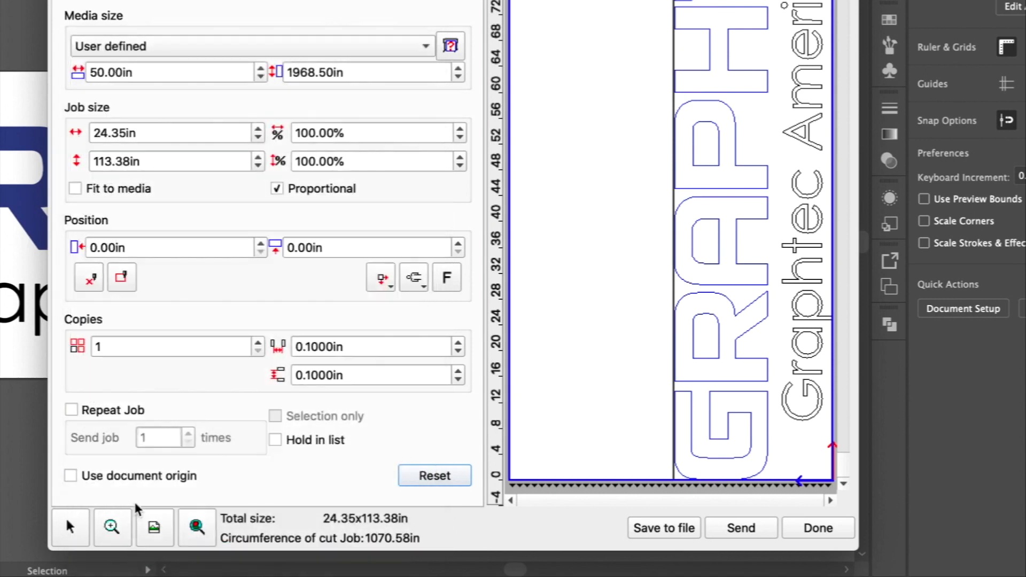
# Step: Raise the user-defined media width to 51.00 in and bring it back to 50.00 in
pyautogui.click(261, 68)
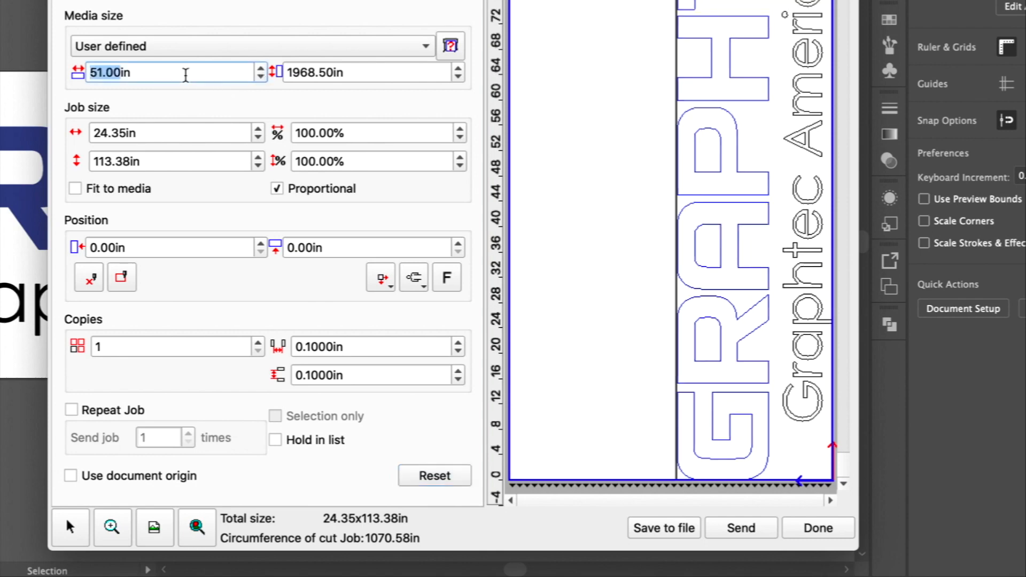
pyautogui.click(260, 77)
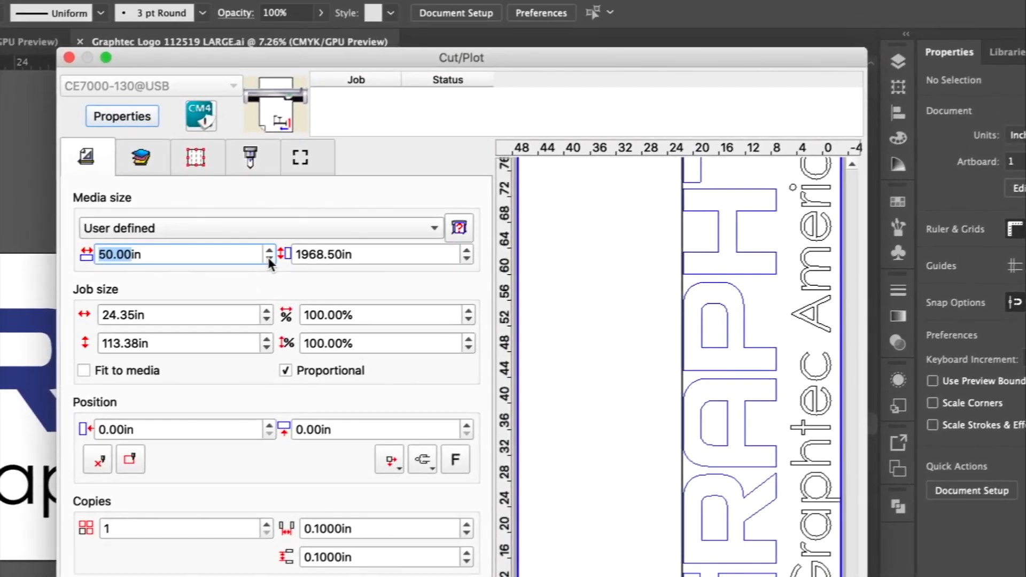
# Step: Set the media size to Roll and poll the cutter for the loaded media's dimensions
pyautogui.click(291, 228)
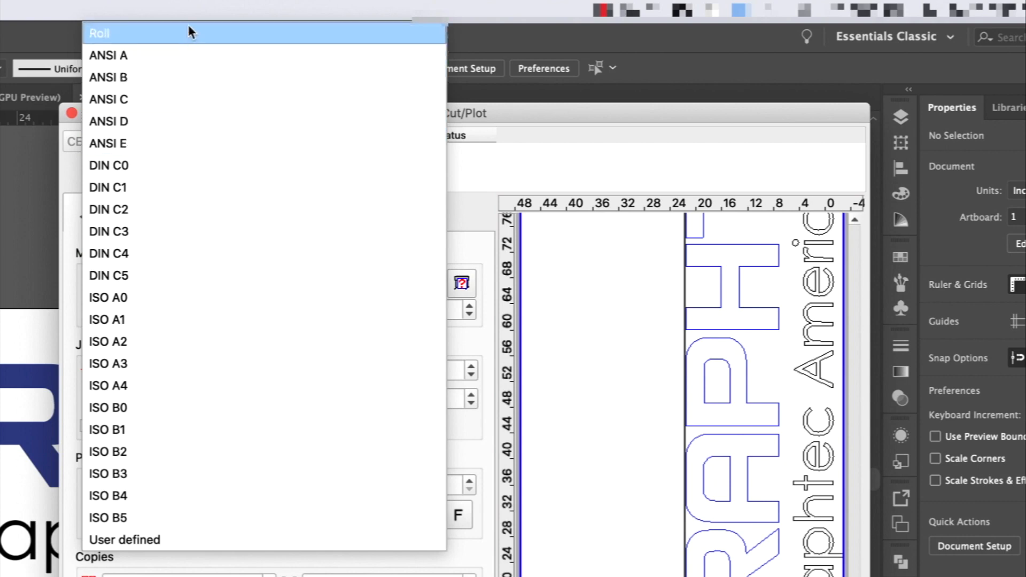
pyautogui.click(190, 33)
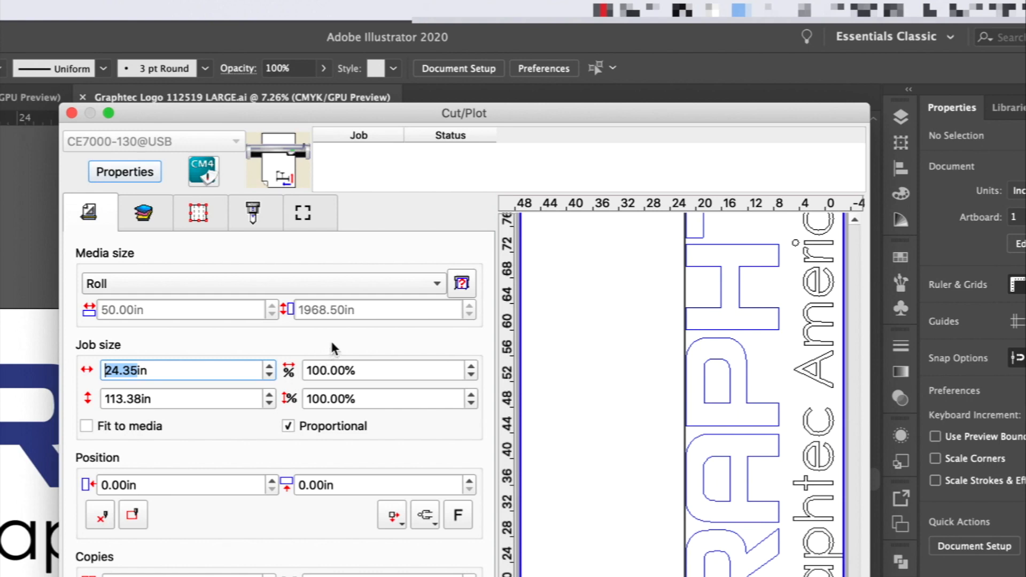
pyautogui.click(462, 283)
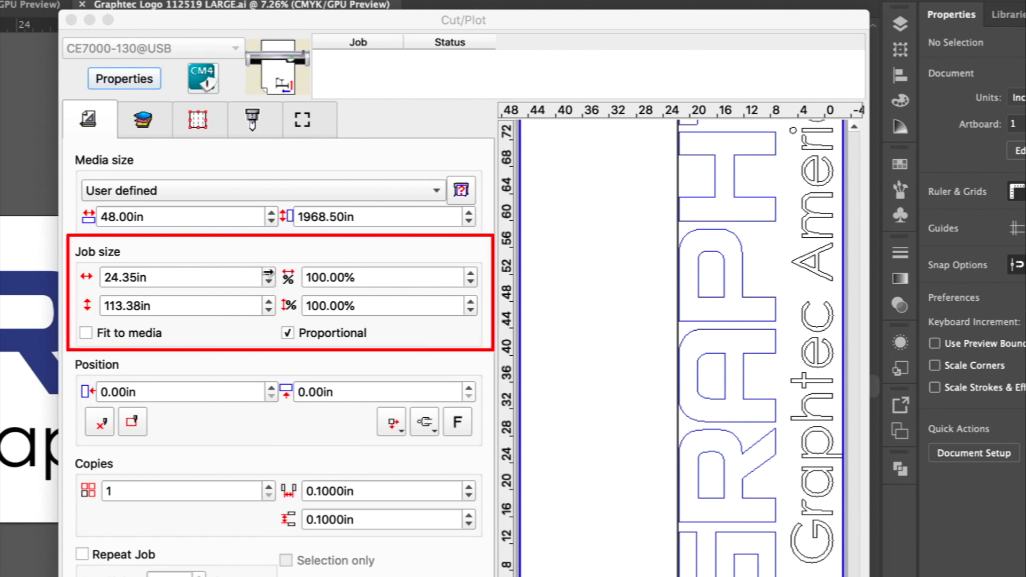
# Step: Increase the job width proportionally to 31.35 in
pyautogui.click(267, 271)
pyautogui.click(268, 271)
pyautogui.click(268, 272)
pyautogui.click(268, 272)
pyautogui.click(268, 272)
pyautogui.click(267, 272)
pyautogui.click(268, 272)
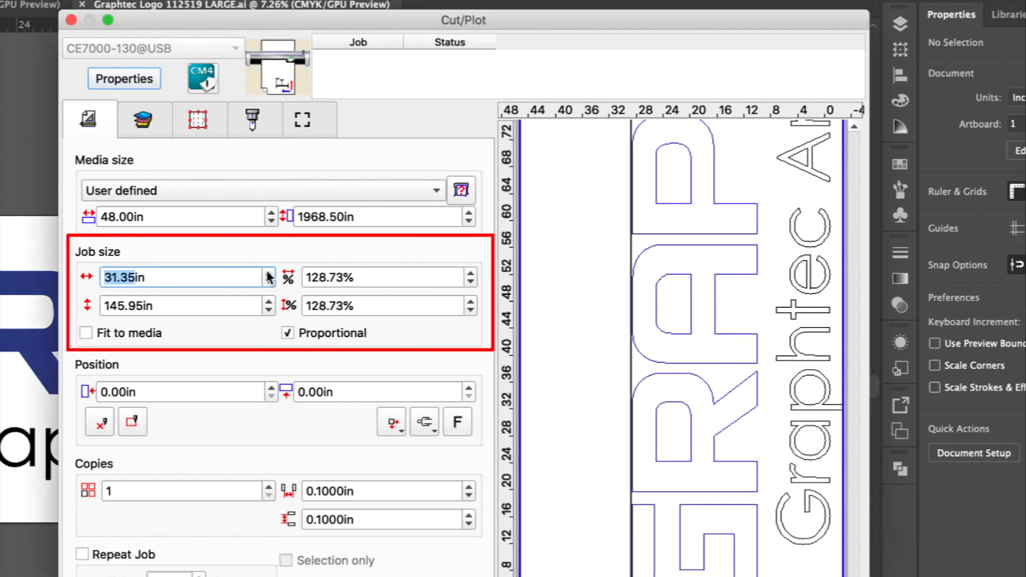
# Step: Reduce the job width proportionally to 27.35 in, and raise it again slightly
pyautogui.click(268, 282)
pyautogui.click(268, 282)
pyautogui.click(268, 283)
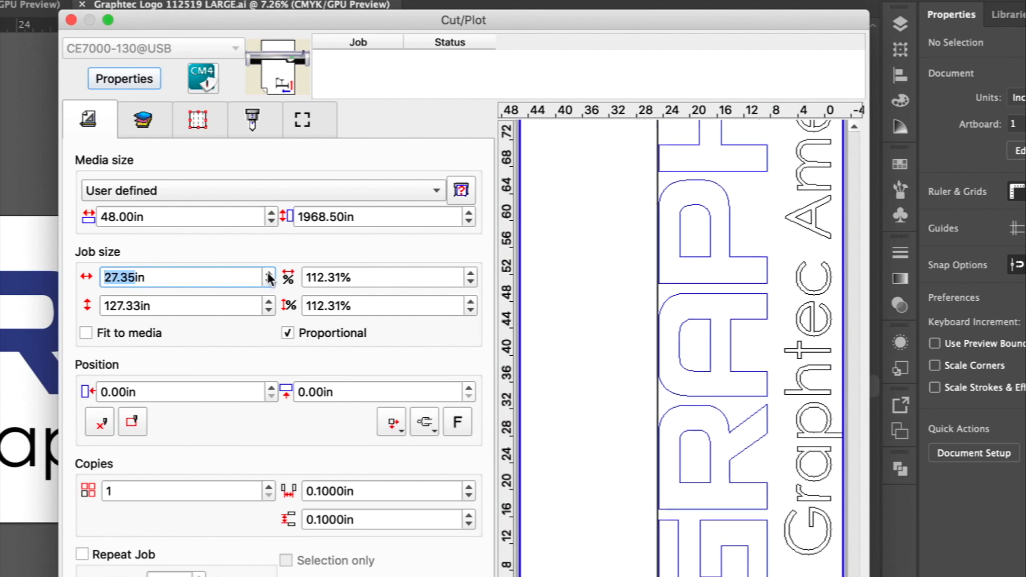
pyautogui.click(268, 273)
# Step: Lower the job's scale percentage proportionally in 1% steps from 119.52% to just below 102.52%
pyautogui.click(471, 282)
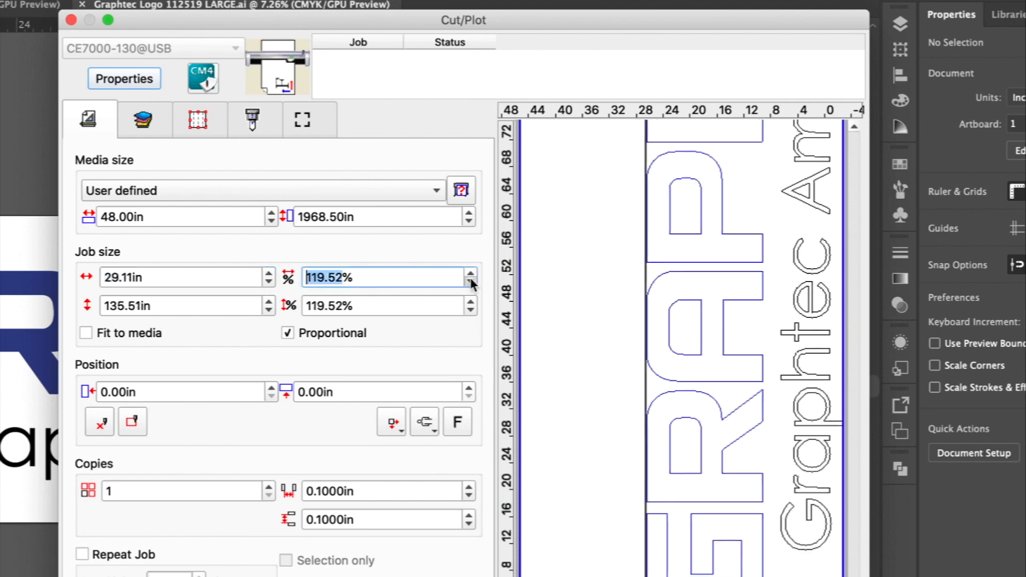
pyautogui.click(470, 282)
pyautogui.click(470, 282)
pyautogui.click(470, 282)
pyautogui.click(471, 282)
pyautogui.click(471, 282)
pyautogui.click(470, 283)
pyautogui.click(470, 282)
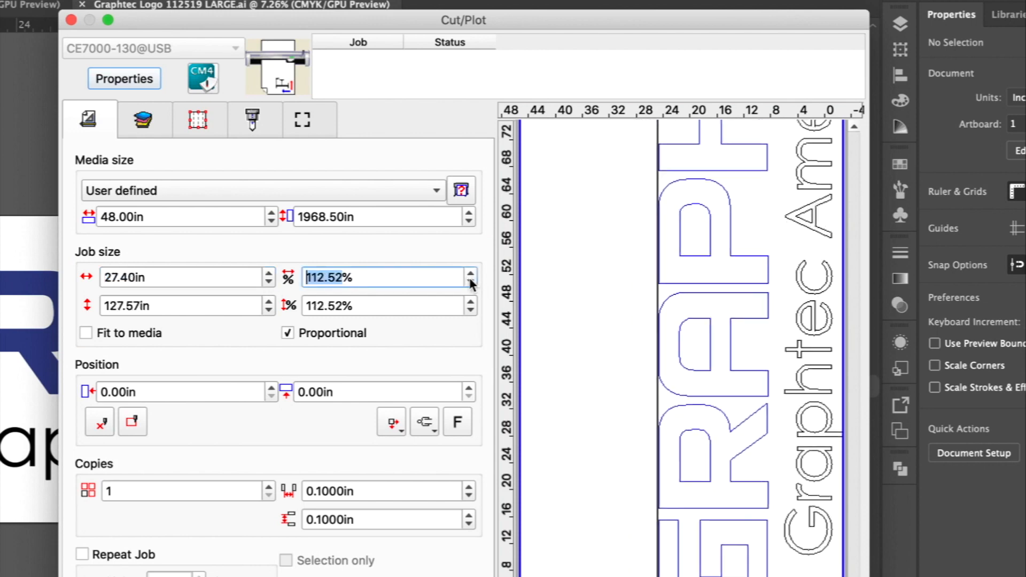
pyautogui.click(470, 280)
pyautogui.click(470, 280)
pyautogui.click(470, 280)
pyautogui.click(469, 280)
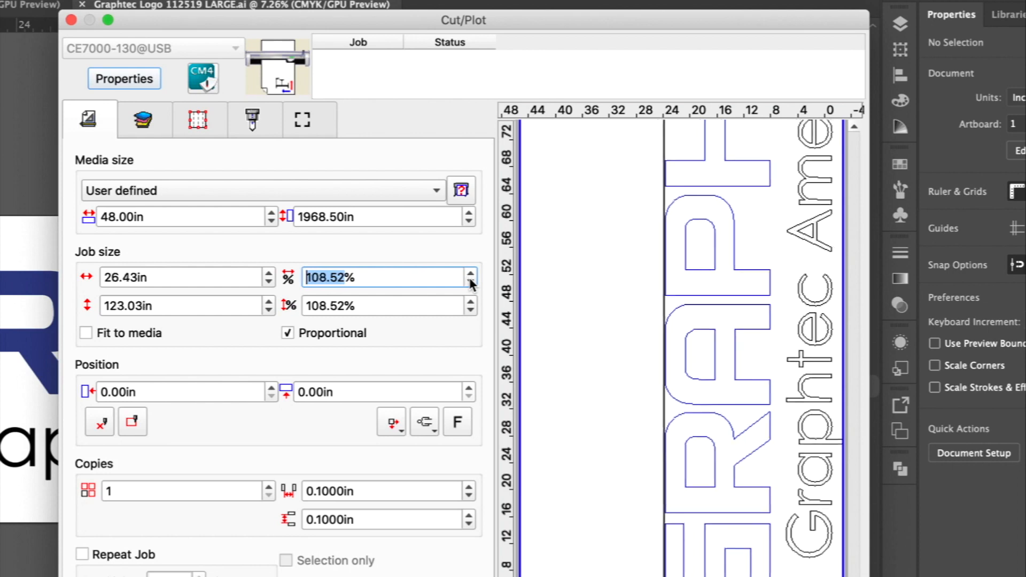
pyautogui.click(469, 278)
pyautogui.click(469, 278)
pyautogui.click(469, 279)
pyautogui.click(469, 278)
pyautogui.click(469, 279)
pyautogui.click(469, 279)
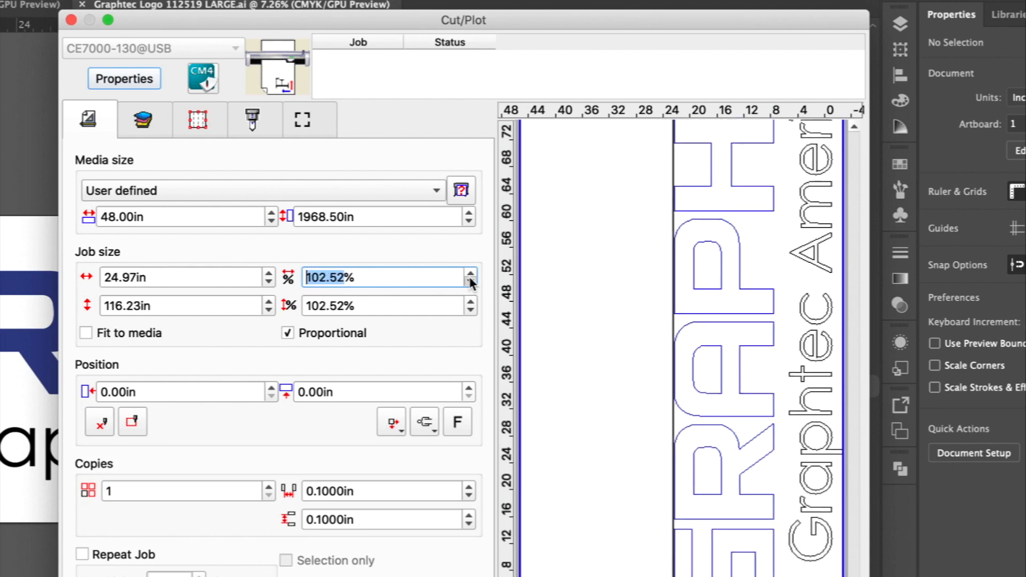
pyautogui.click(469, 278)
pyautogui.click(469, 278)
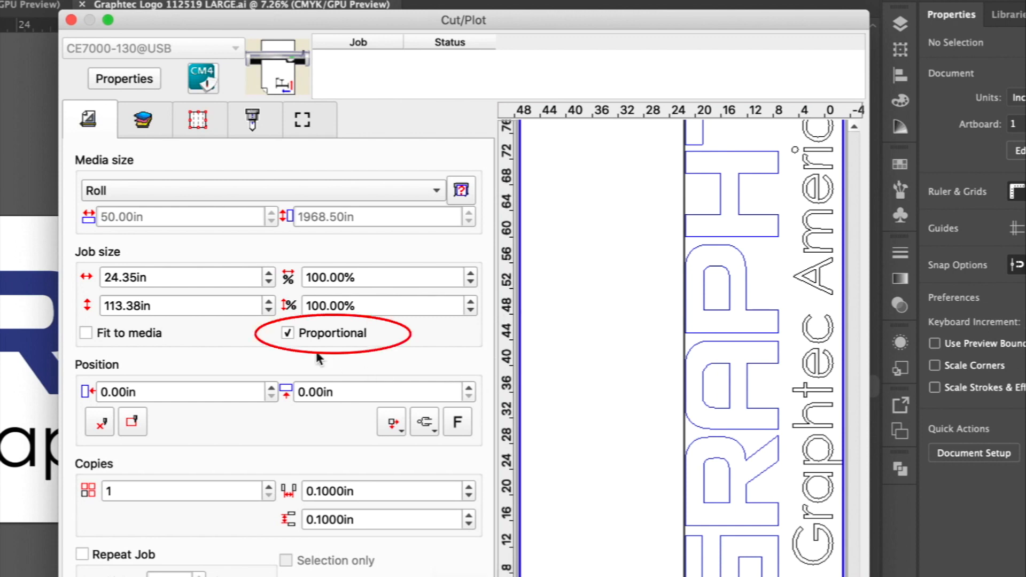
# Step: Turn Proportional off and widen only the job's width to 30.35 in
pyautogui.click(288, 332)
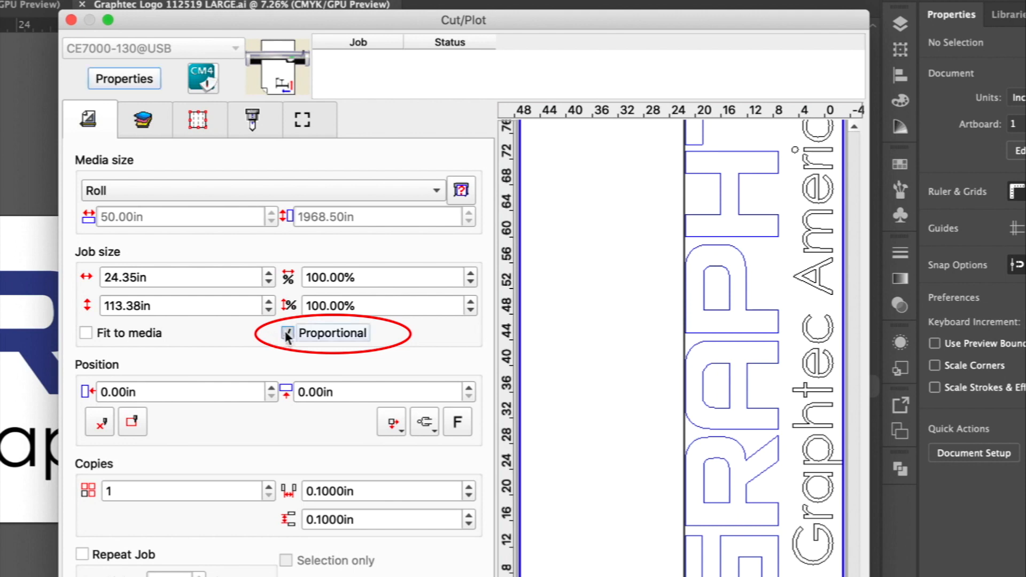
pyautogui.click(270, 273)
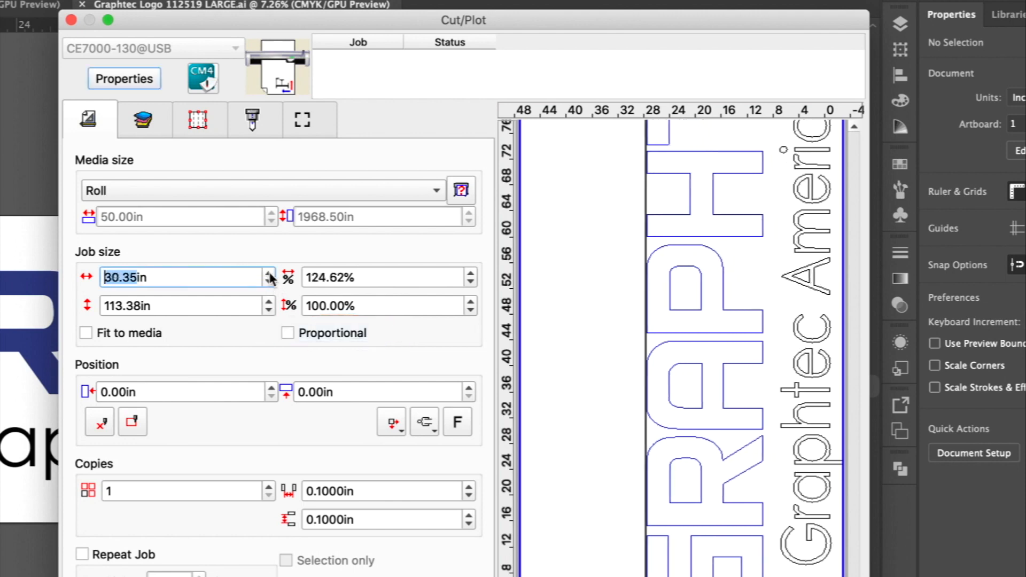
pyautogui.click(269, 273)
# Step: Turn Proportional back on and try fitting the job to the media
pyautogui.click(288, 333)
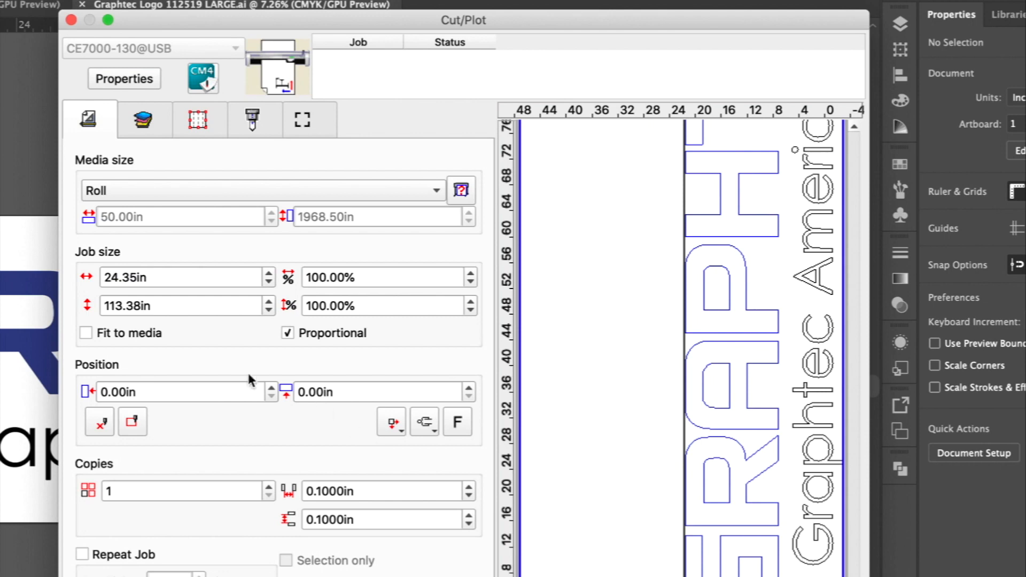
pyautogui.click(86, 334)
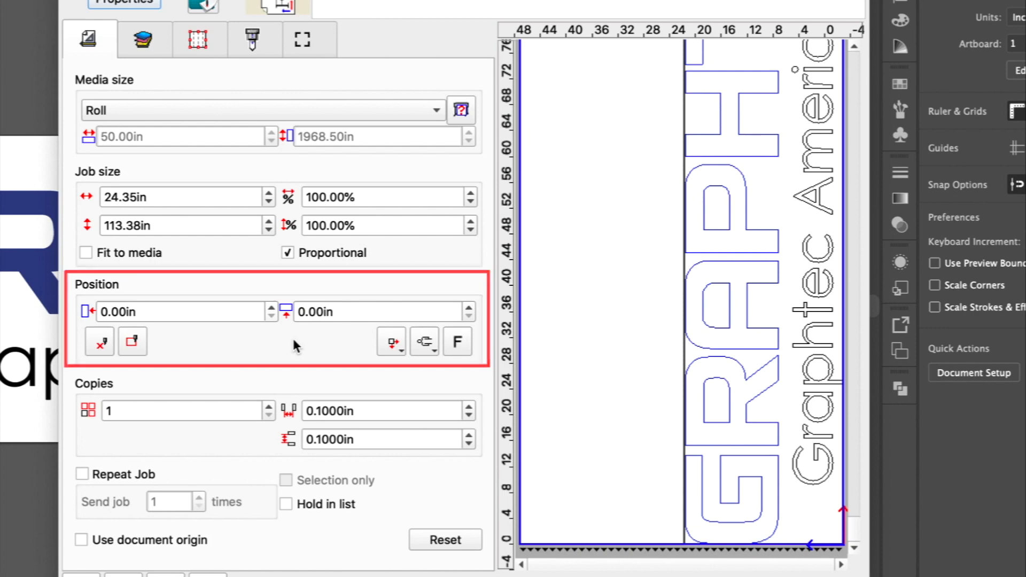
# Step: Offset the job 8.00 in across the media width and return it to 0.00 in
pyautogui.click(274, 307)
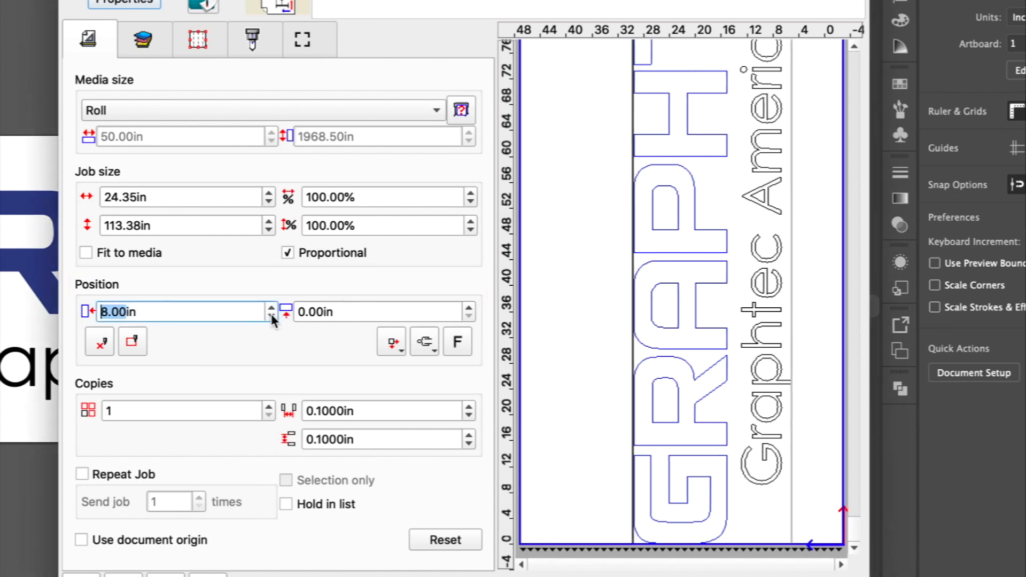
pyautogui.click(271, 315)
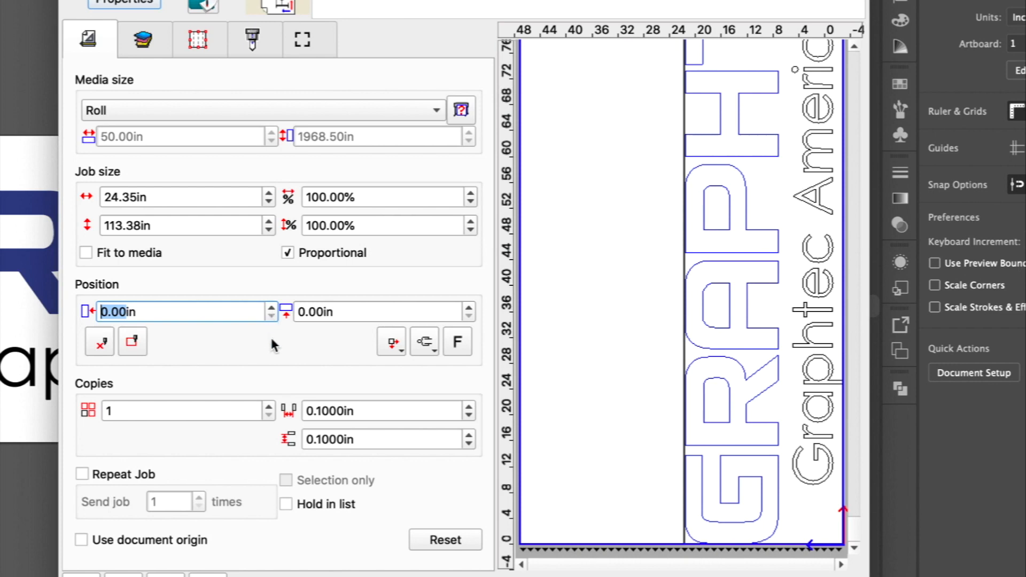
# Step: Move the job in the preview to a 6.68 in offset across the media, and try tracing its bounding box with the pen
pyautogui.moveTo(733, 378)
pyautogui.mouseDown()
pyautogui.moveTo(660, 379)
pyautogui.moveTo(739, 379)
pyautogui.mouseUp()
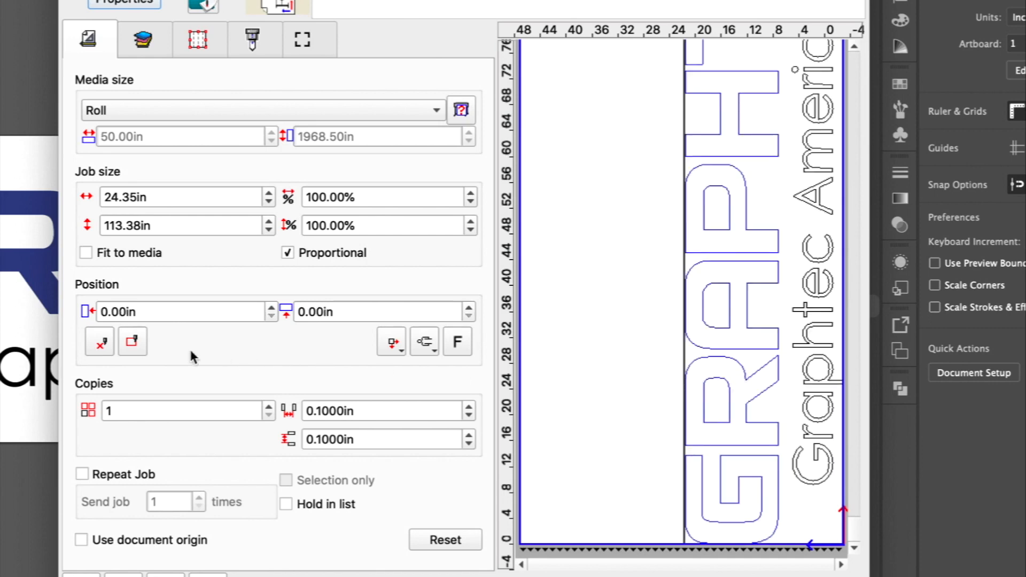
pyautogui.click(101, 343)
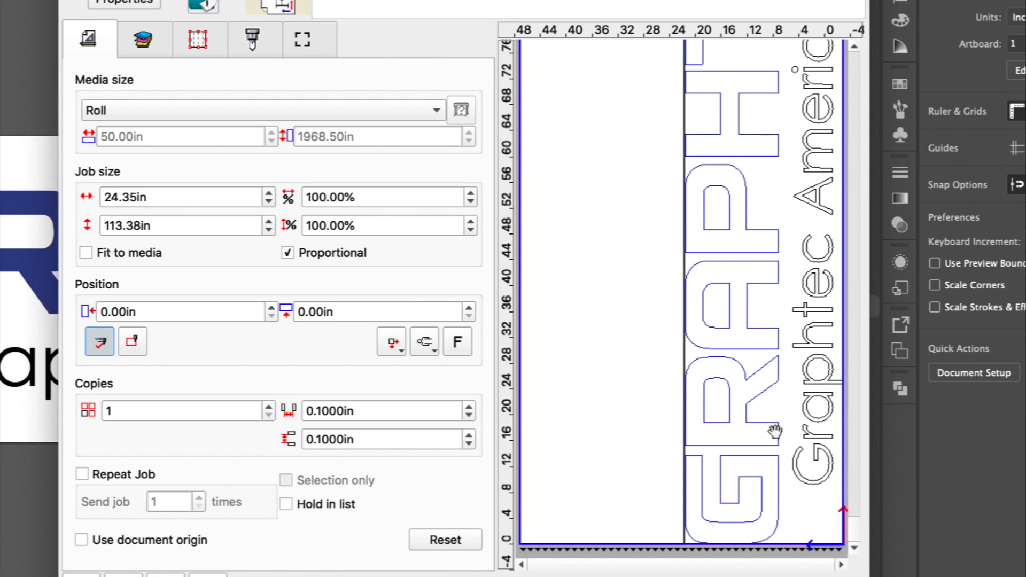
pyautogui.moveTo(769, 440); pyautogui.dragTo(725, 440)
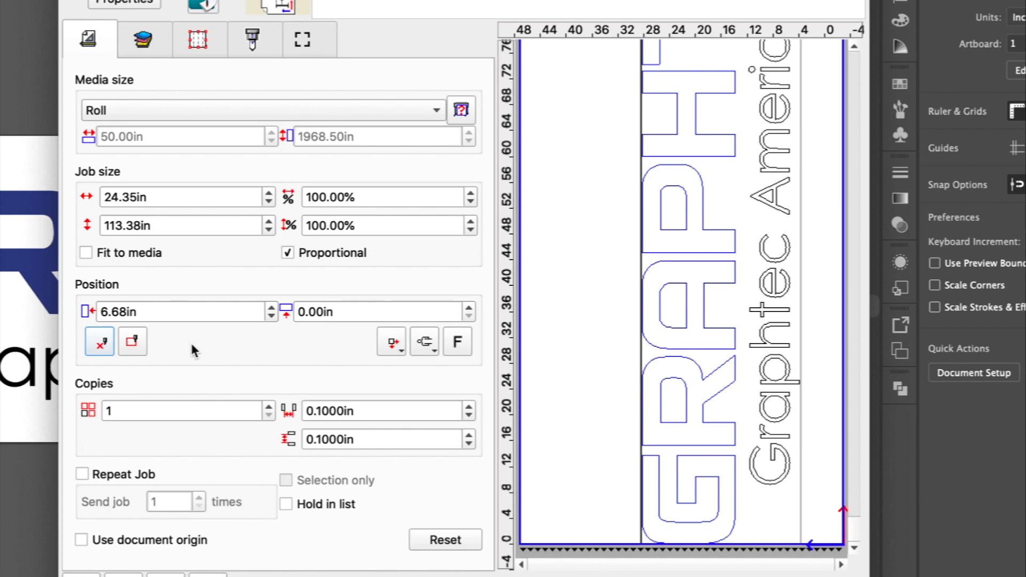
pyautogui.click(133, 342)
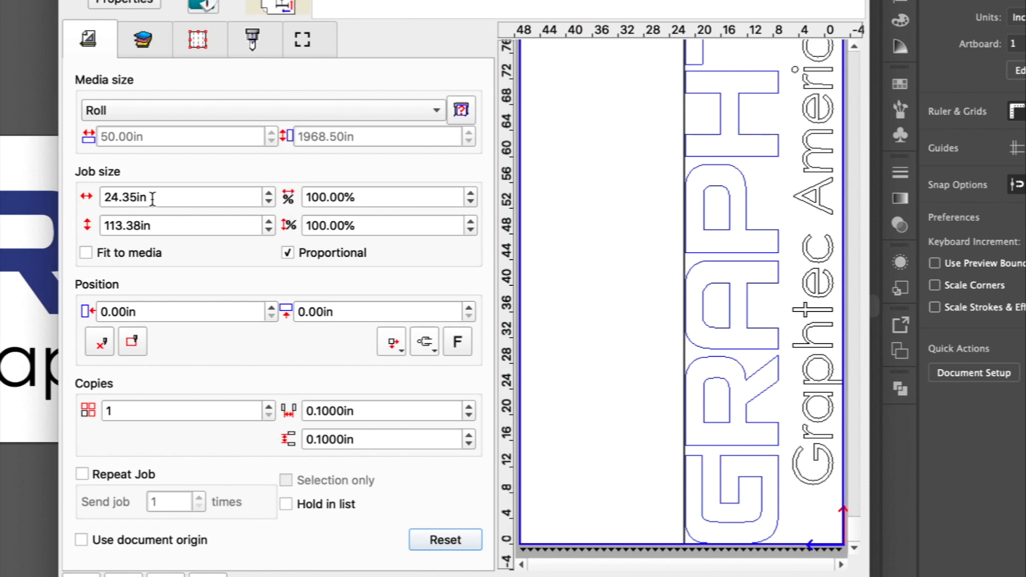
# Step: Set the job width to 3 in with proportions kept
pyautogui.moveTo(156, 197); pyautogui.dragTo(105, 197)
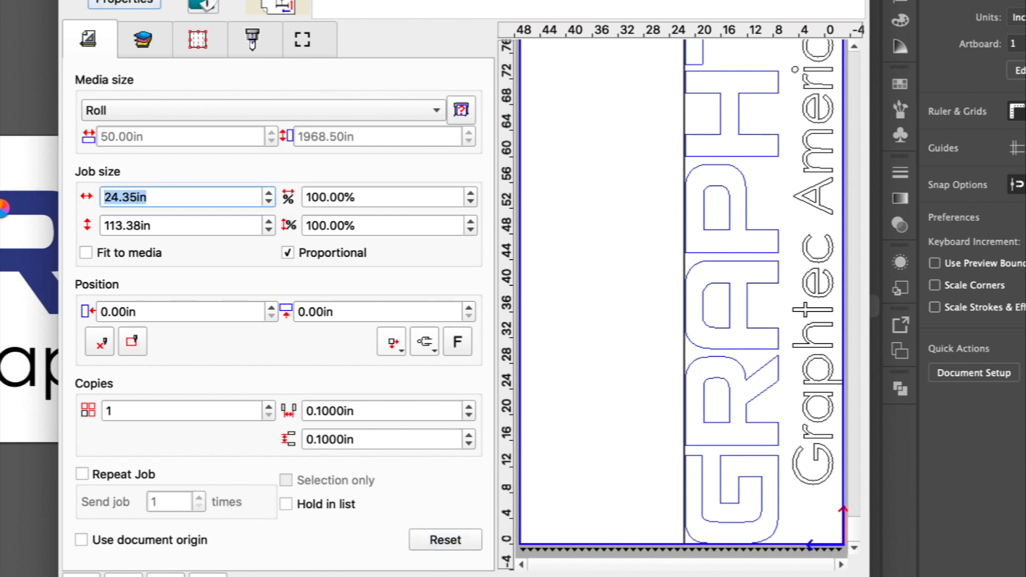
pyautogui.write('3')
pyautogui.press('Return')
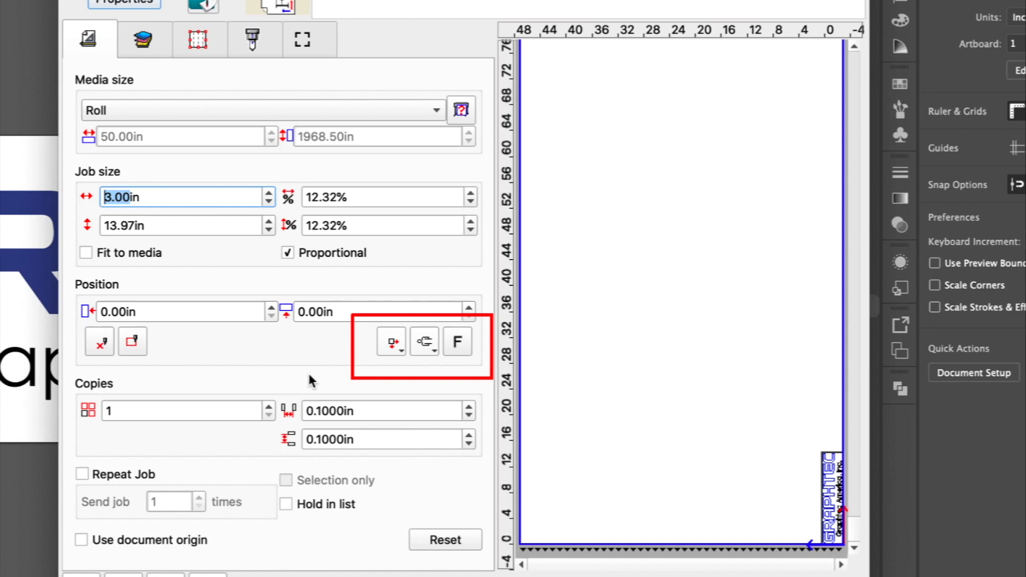
# Step: Try aligning the job to the media width's centre, the far edge and the full media centre, and return it to the origin corner
pyautogui.click(393, 342)
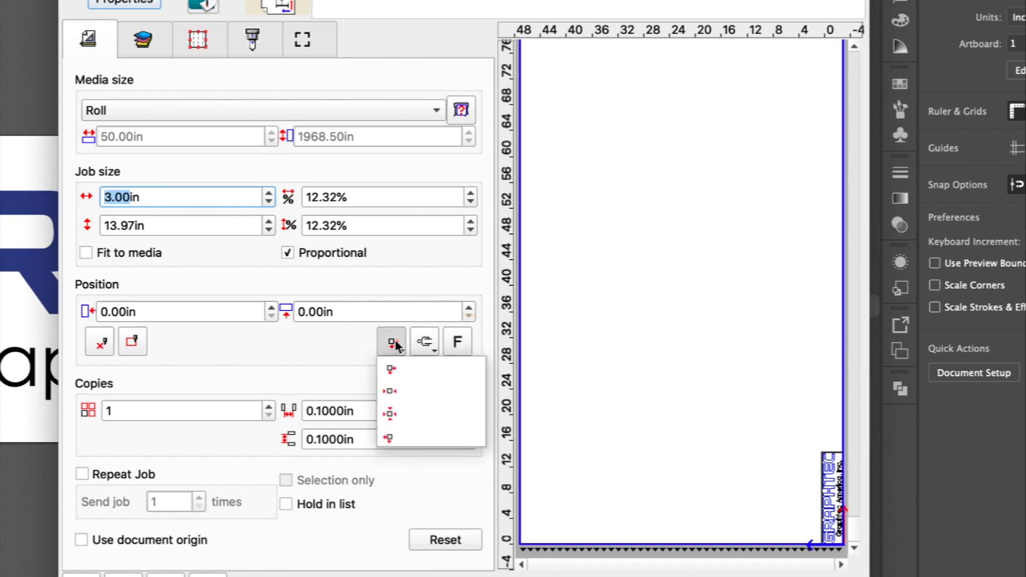
pyautogui.click(393, 382)
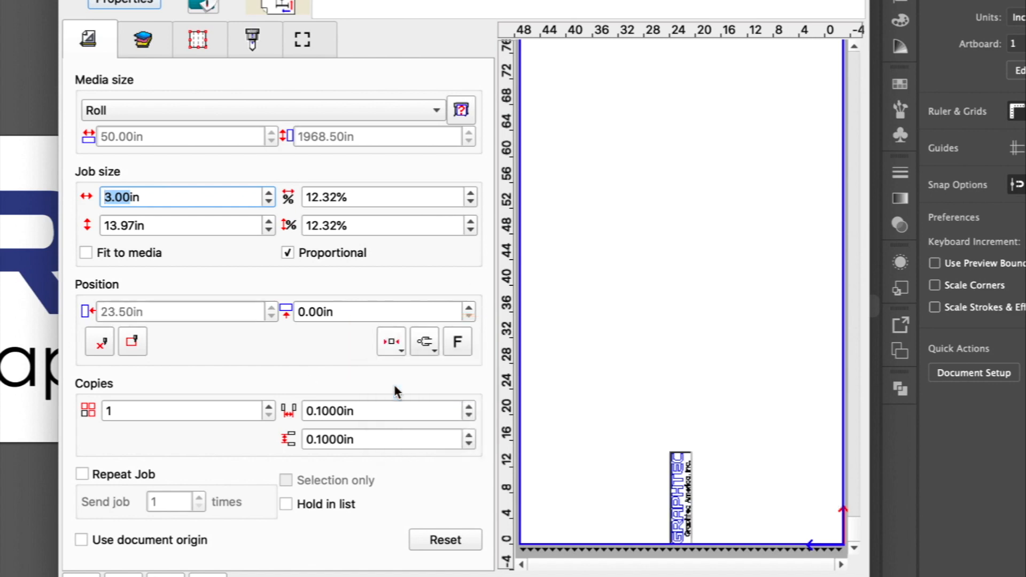
pyautogui.click(390, 343)
pyautogui.click(406, 434)
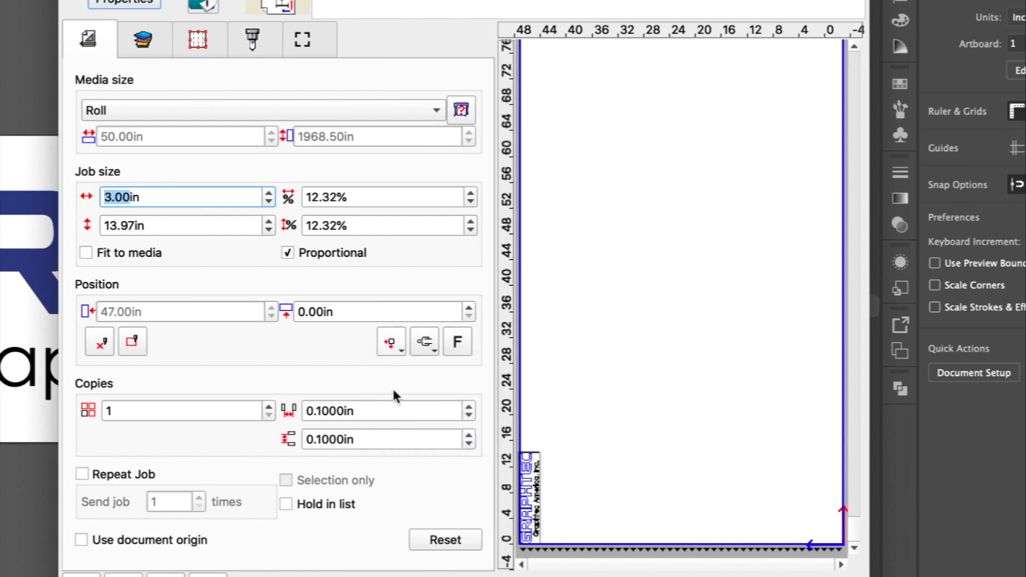
pyautogui.click(398, 343)
pyautogui.click(399, 414)
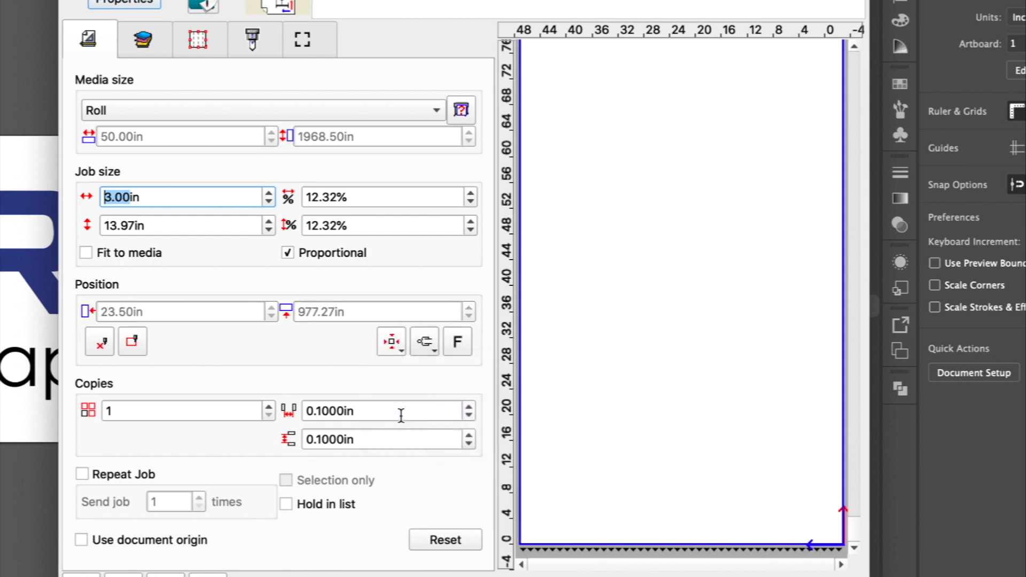
pyautogui.click(394, 341)
pyautogui.click(393, 368)
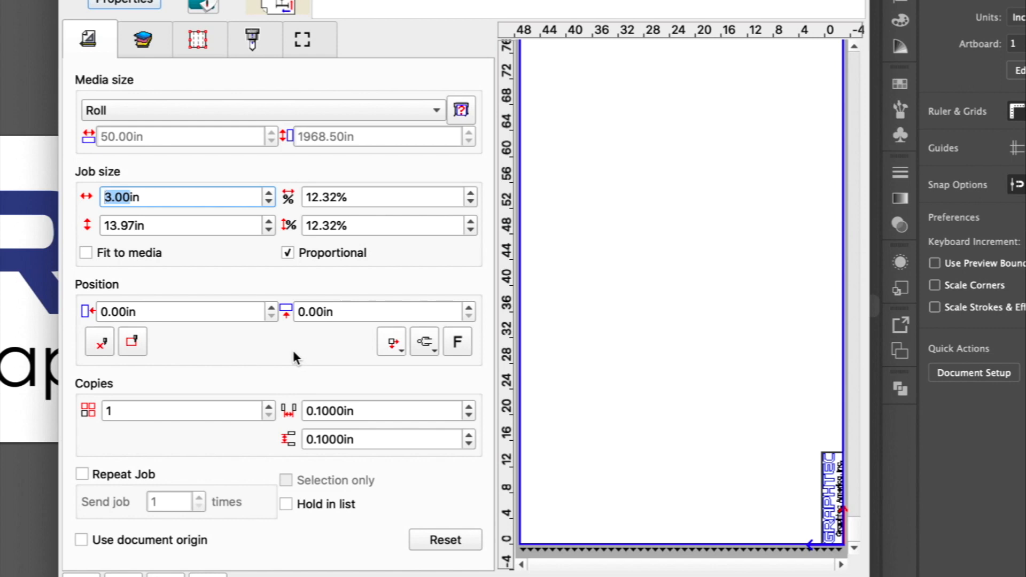
# Step: Try the four rotation options on the job and finish with the upright orientation, the logo running across the media width
pyautogui.click(425, 341)
pyautogui.click(427, 390)
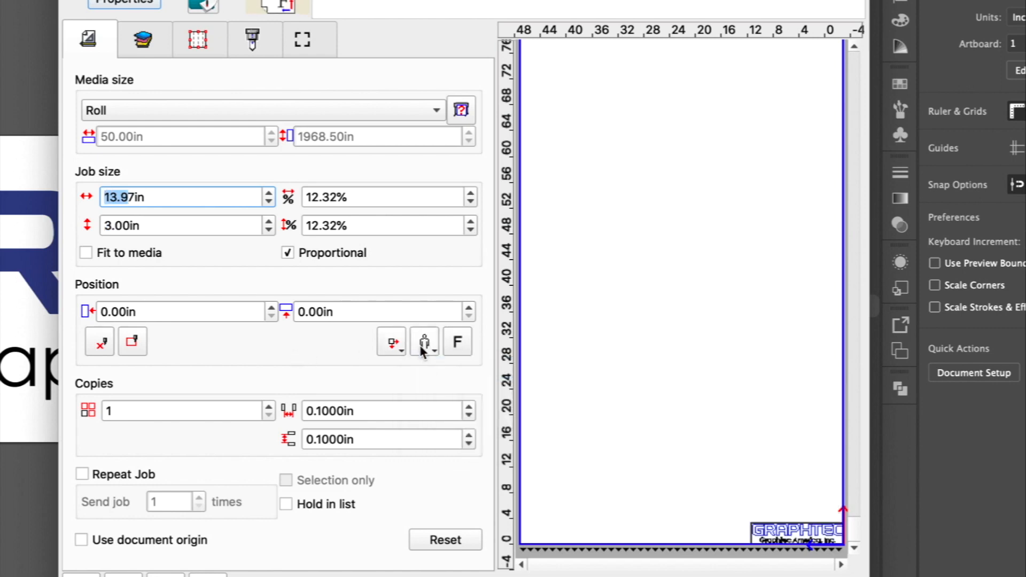
pyautogui.click(424, 342)
pyautogui.click(428, 411)
pyautogui.click(425, 342)
pyautogui.click(425, 436)
pyautogui.click(420, 342)
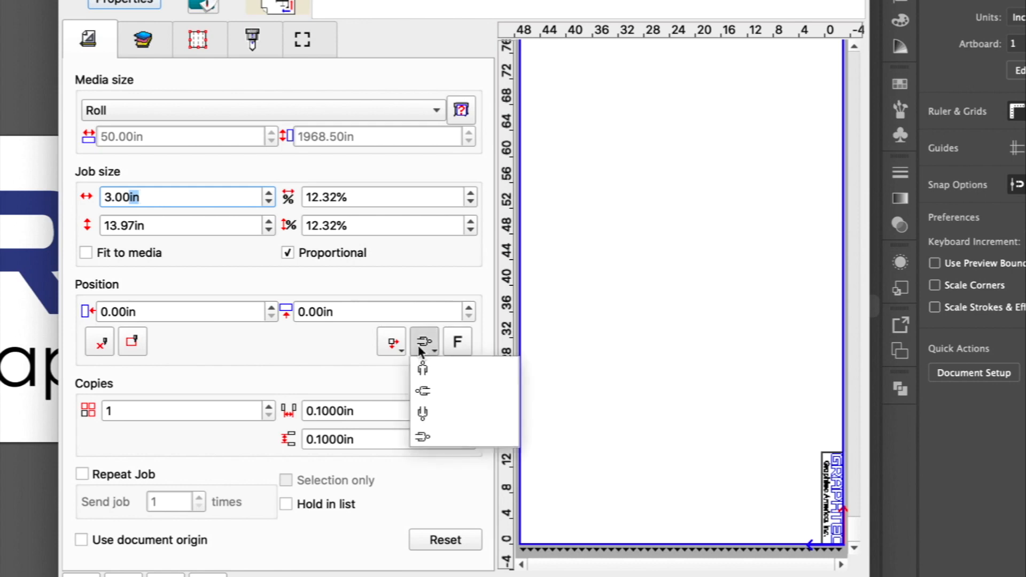
pyautogui.click(425, 385)
pyautogui.click(426, 347)
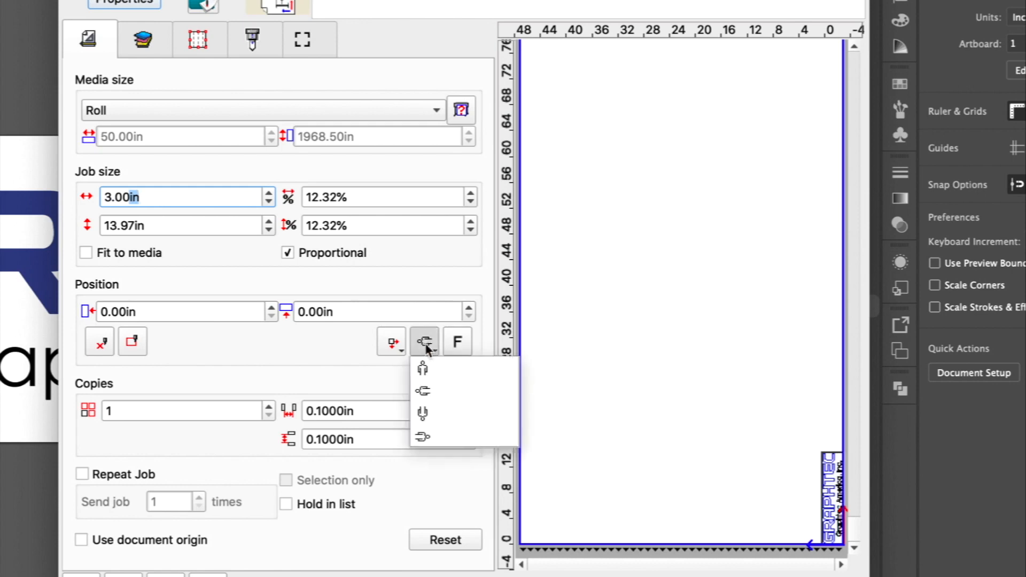
pyautogui.click(423, 368)
# Step: Mirror the job and turn the mirroring off again
pyautogui.click(458, 343)
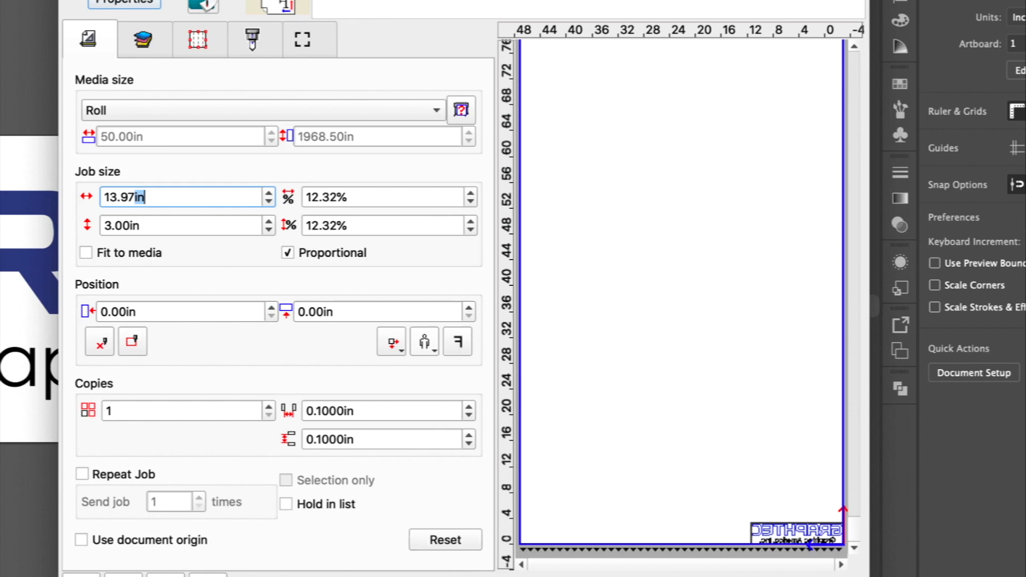
pyautogui.click(207, 575)
pyautogui.click(205, 572)
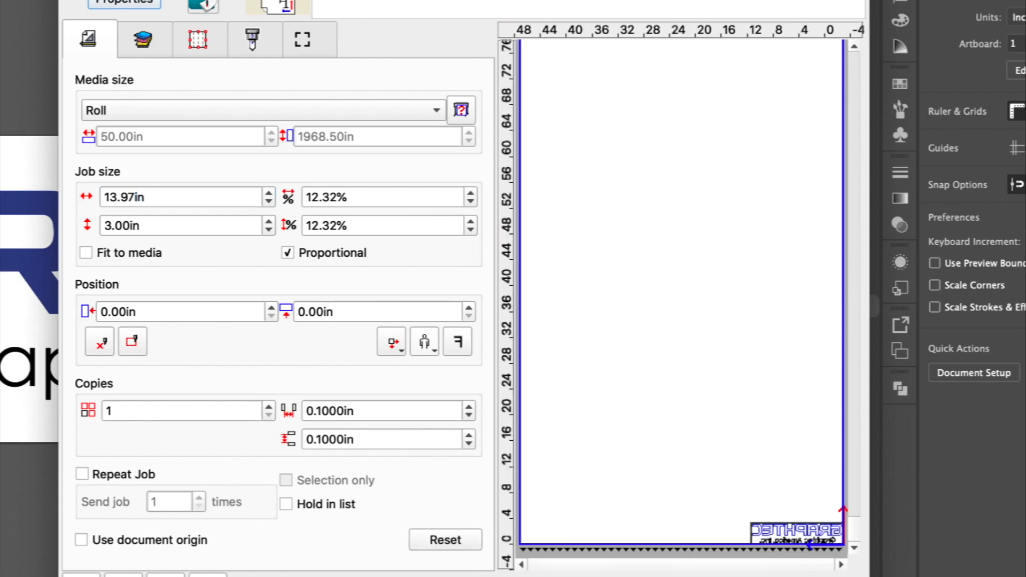
pyautogui.click(459, 343)
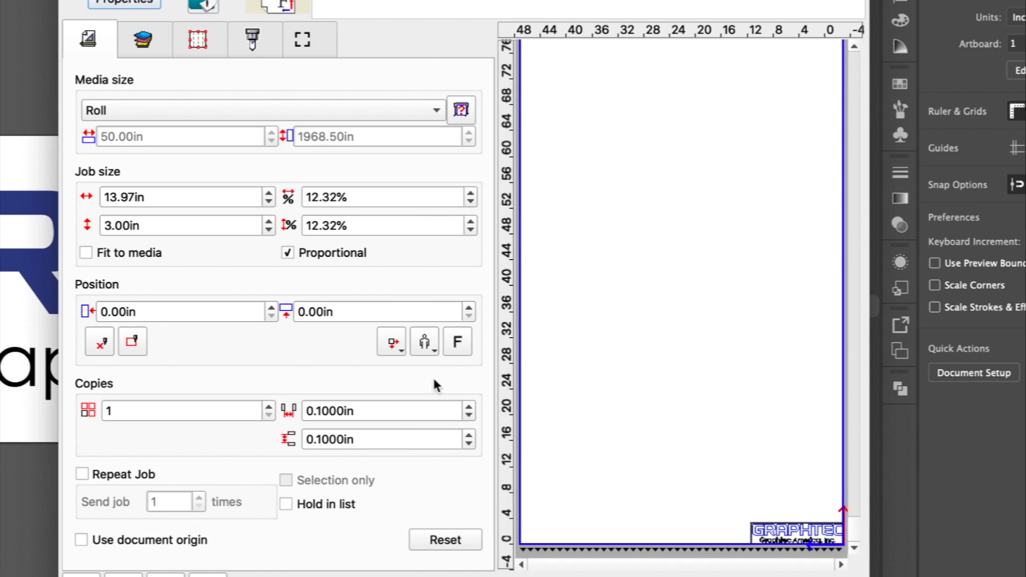
# Step: Increase the number of copies of the logo job to 6
pyautogui.click(269, 406)
pyautogui.click(268, 406)
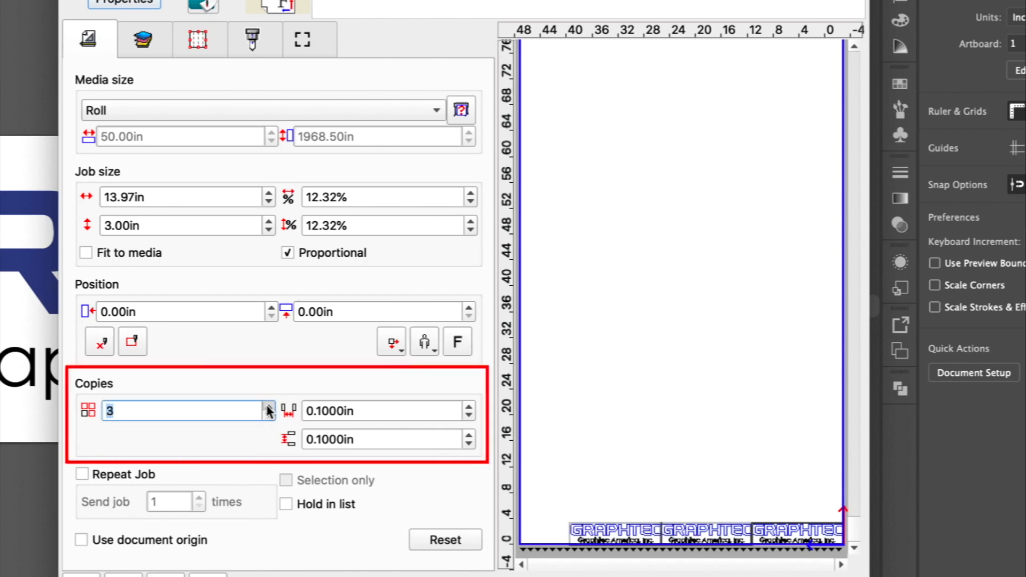
pyautogui.click(268, 406)
pyautogui.click(268, 406)
pyautogui.click(269, 406)
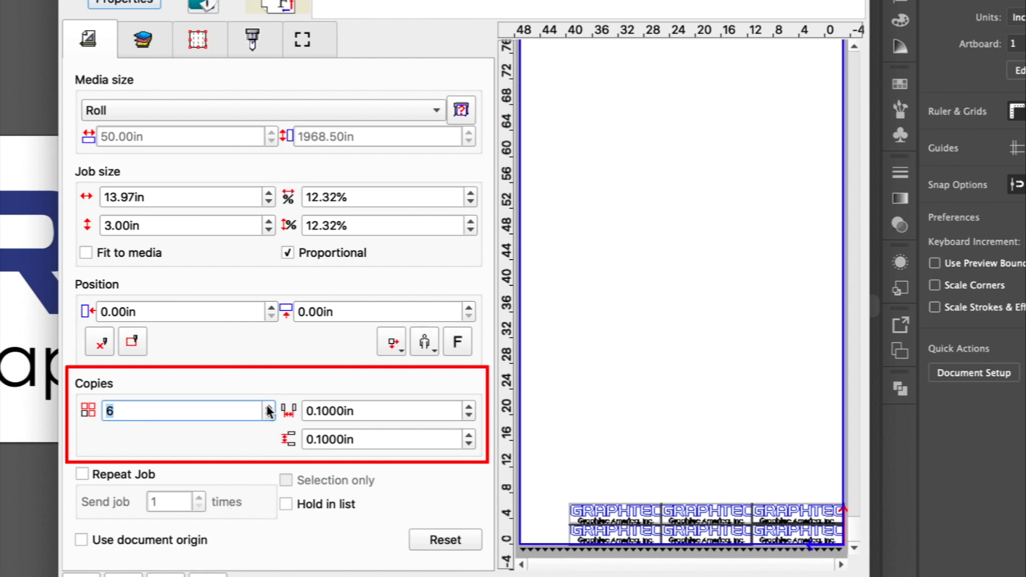
# Step: Set the copy spacing to 3.1000 in both across and along the media
pyautogui.click(468, 407)
pyautogui.click(468, 407)
pyautogui.click(468, 407)
pyautogui.click(468, 407)
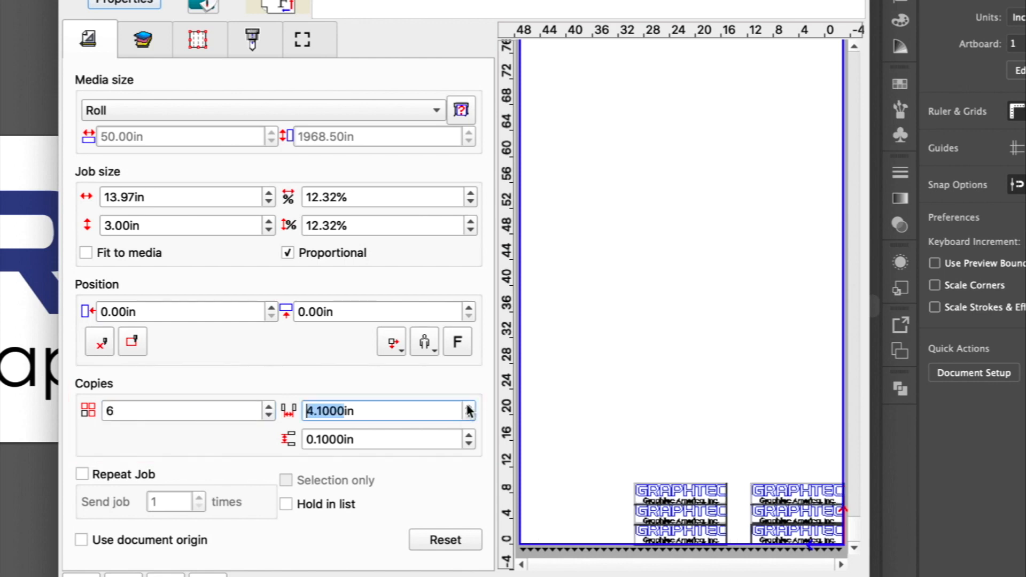
pyautogui.click(468, 415)
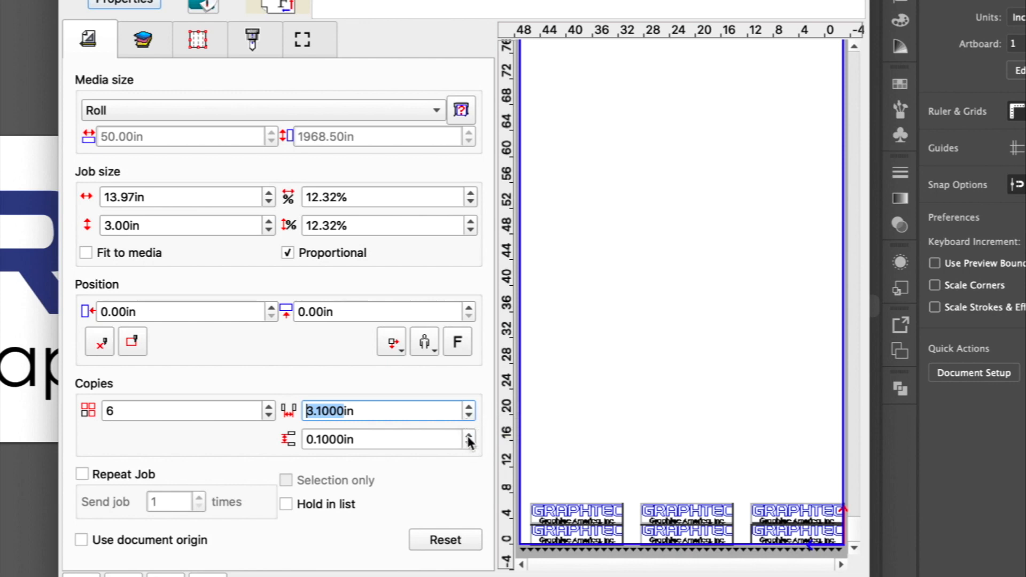
pyautogui.click(468, 436)
pyautogui.click(468, 435)
pyautogui.click(468, 436)
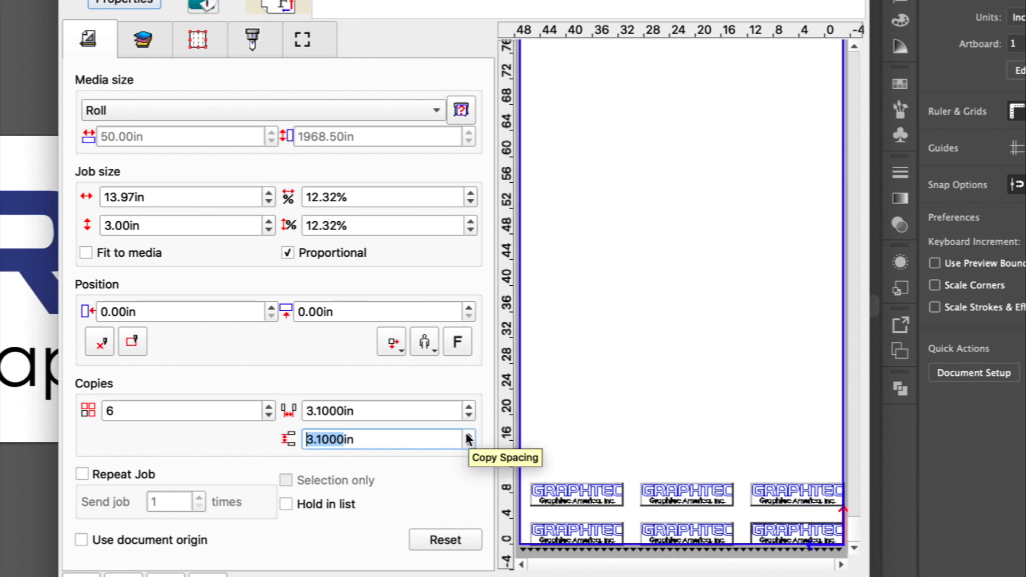
# Step: Reset the job settings to their defaults and close the Cut/Plot window
pyautogui.click(437, 541)
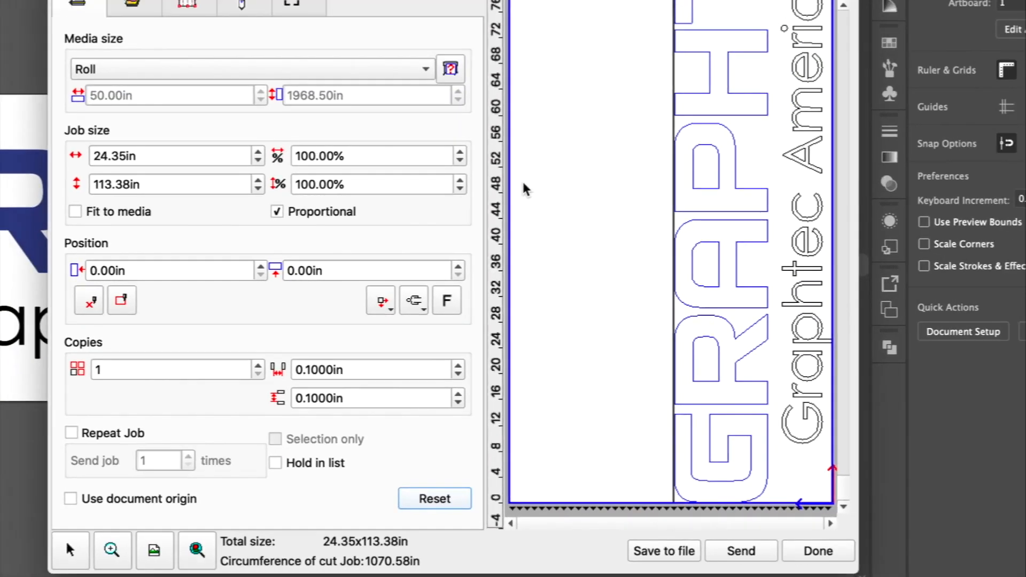
pyautogui.click(817, 551)
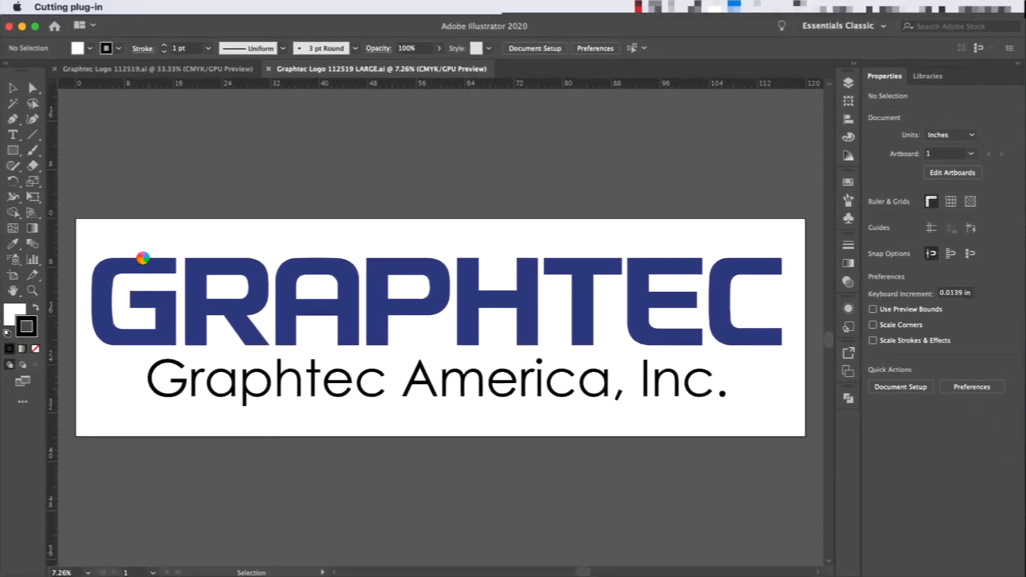
# Step: Select the blue letter G of the logo and open Cutting Master 4's Cut/Plot window for it
pyautogui.click(150, 273)
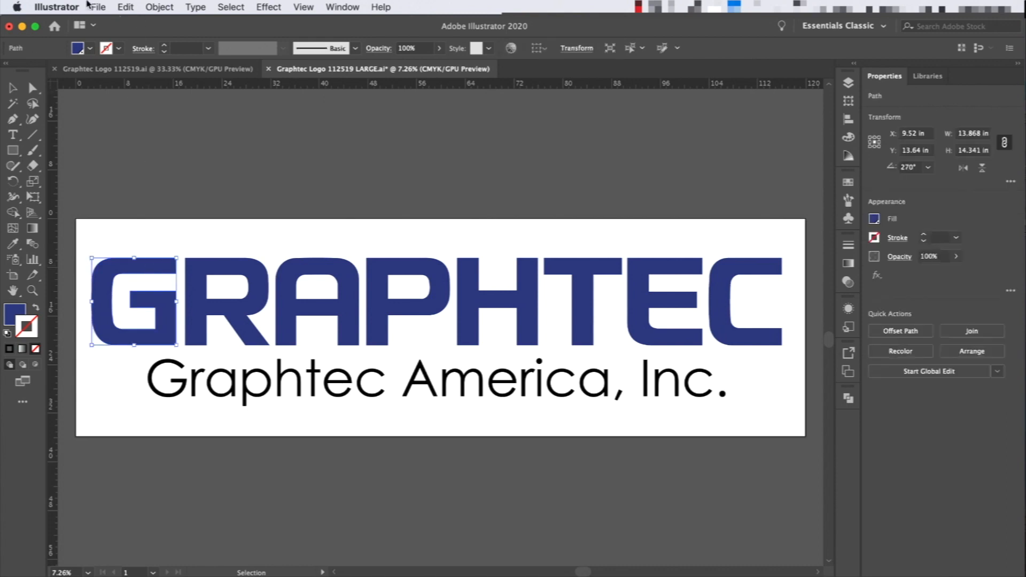
pyautogui.click(99, 7)
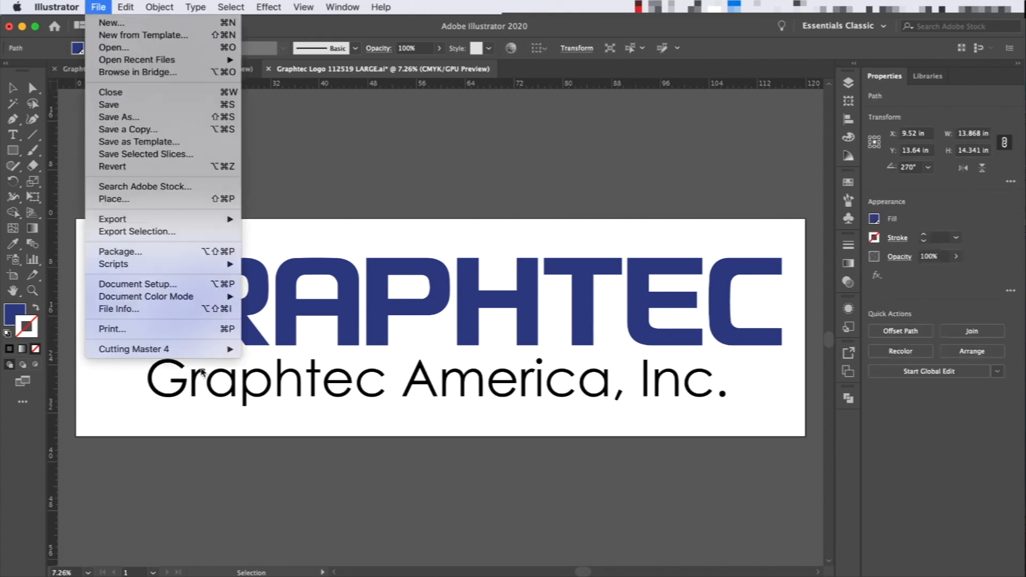
pyautogui.moveTo(234, 350)
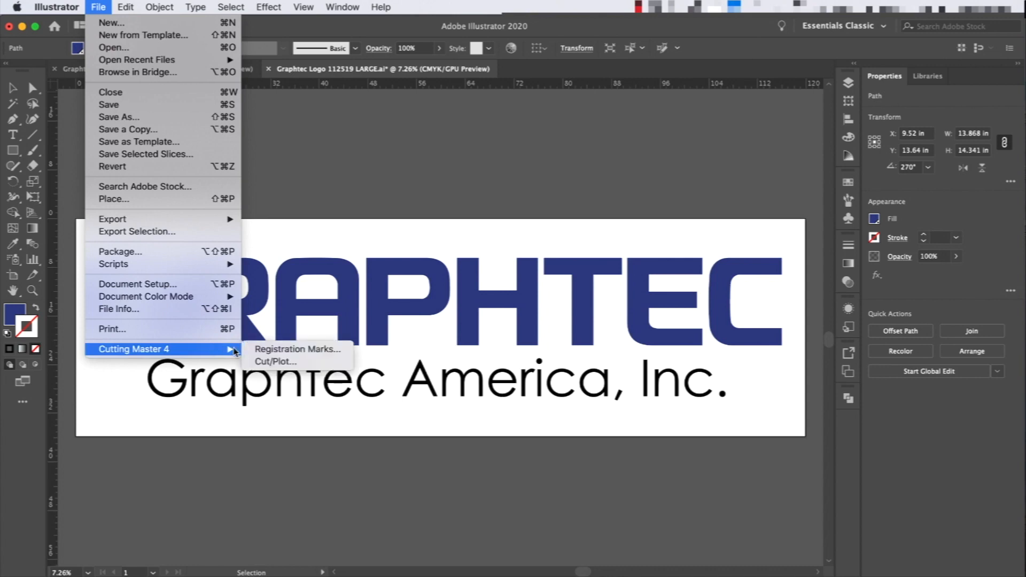
pyautogui.click(271, 363)
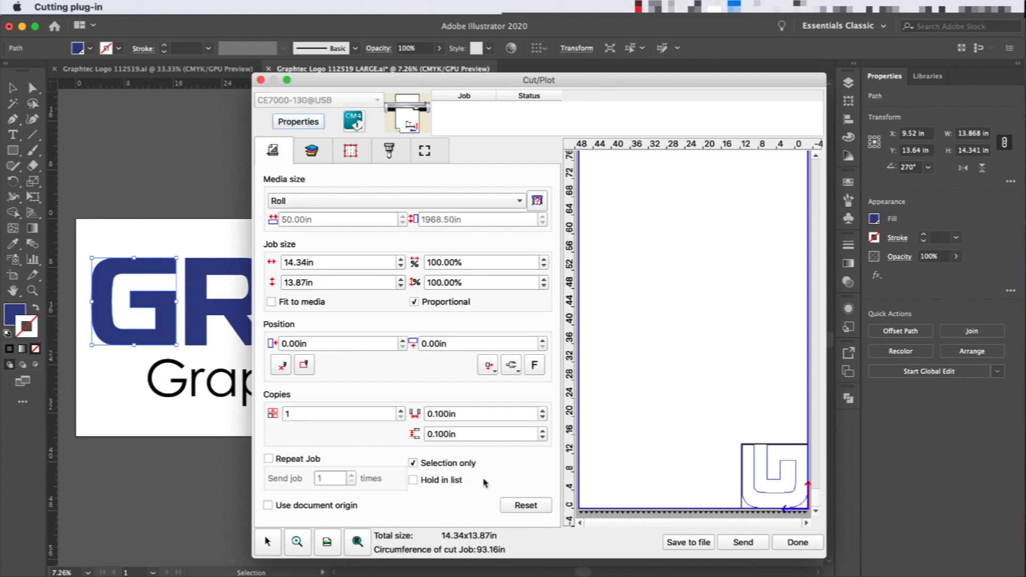
# Step: Turn off Selection only to include the whole artwork, and switch Hold in list on and off again
pyautogui.click(413, 463)
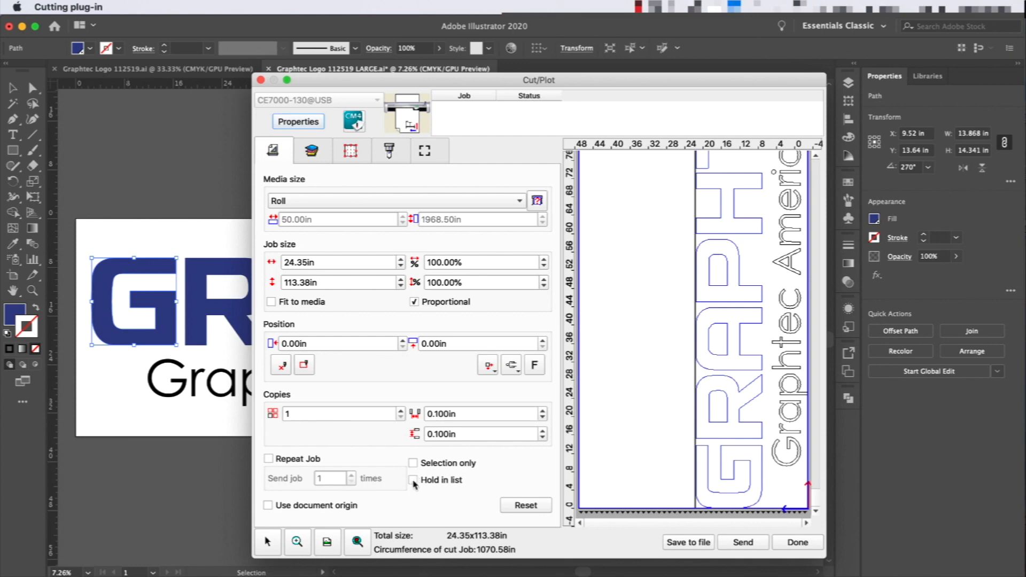
pyautogui.click(413, 480)
pyautogui.click(414, 480)
# Step: View the job preview fitted to the whole job, fitted to the media width and magnified around the start of the logo, and restore the media-width view
pyautogui.click(360, 543)
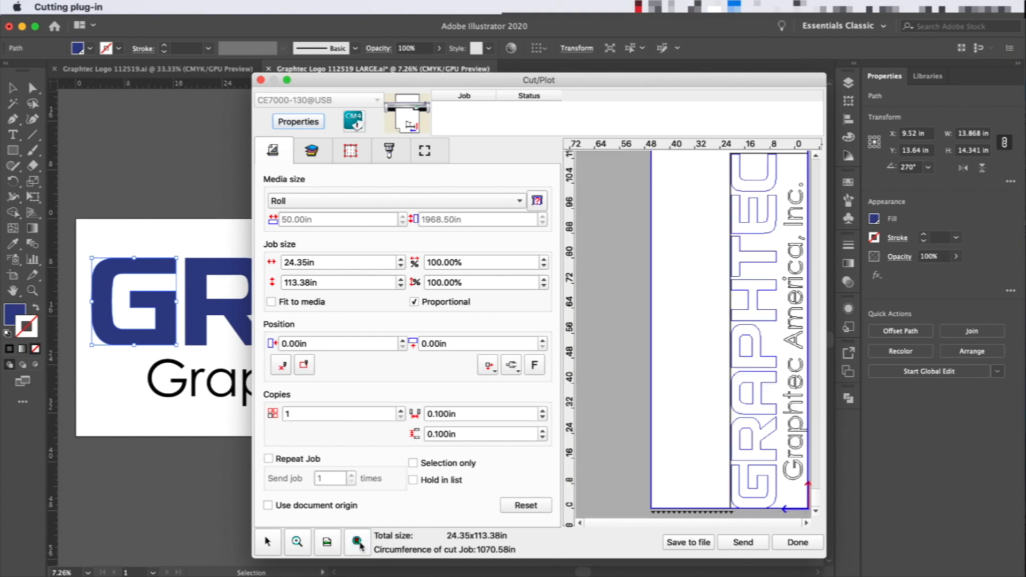
pyautogui.click(326, 543)
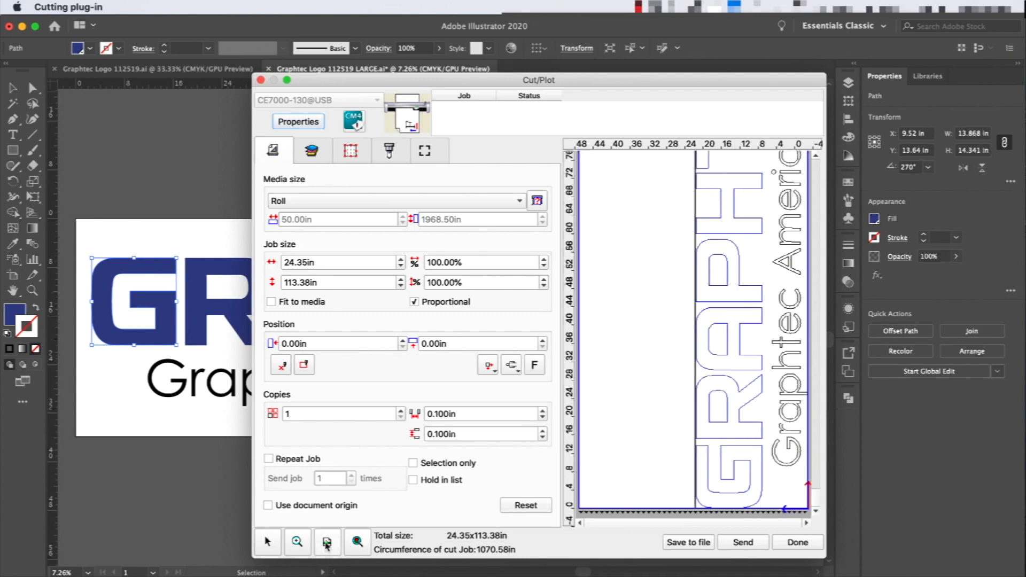
pyautogui.click(300, 542)
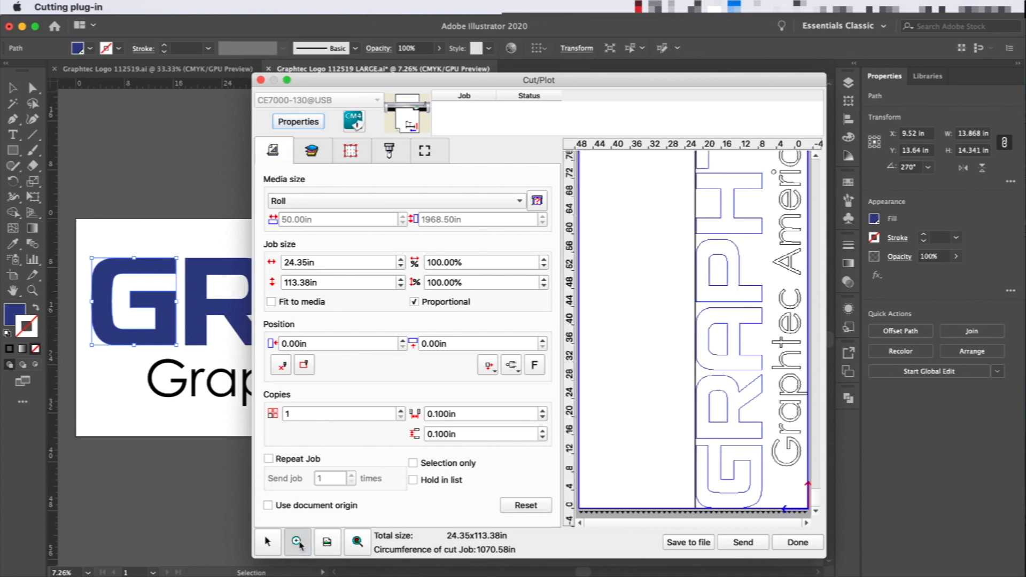
pyautogui.moveTo(664, 427); pyautogui.dragTo(777, 502)
pyautogui.click(337, 534)
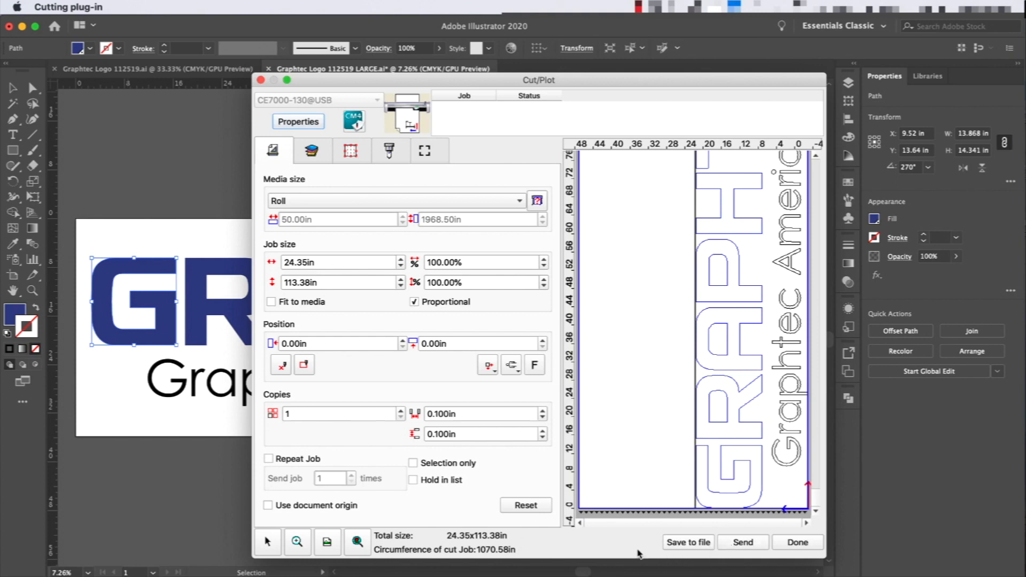
# Step: Turn on Hold in list and send the logo job to Cutting Master 4
pyautogui.click(414, 480)
pyautogui.click(742, 543)
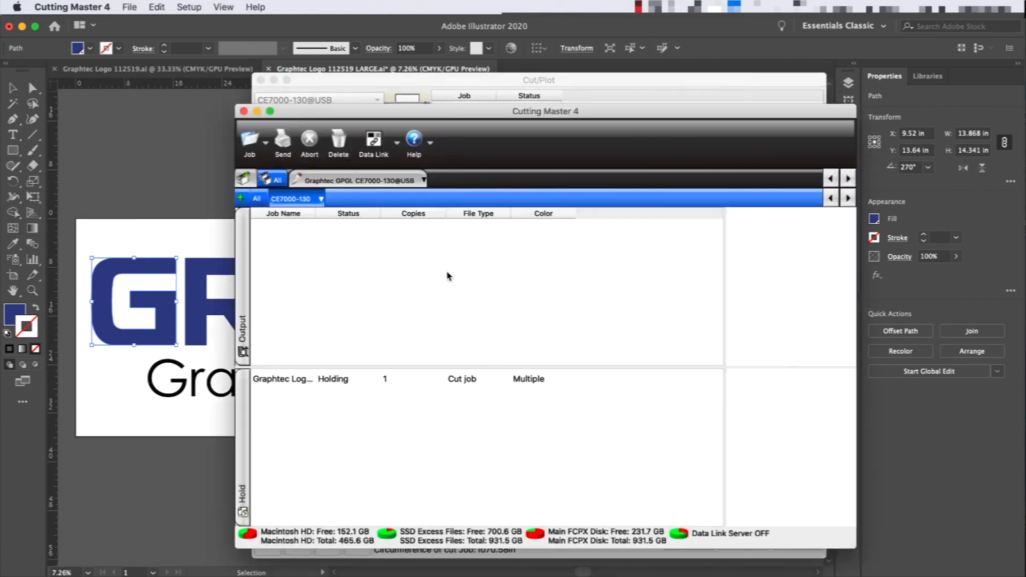
# Step: Send the held Graphtec logo cut job to the CE7000-130 and return to the Cut/Plot window
pyautogui.click(331, 383)
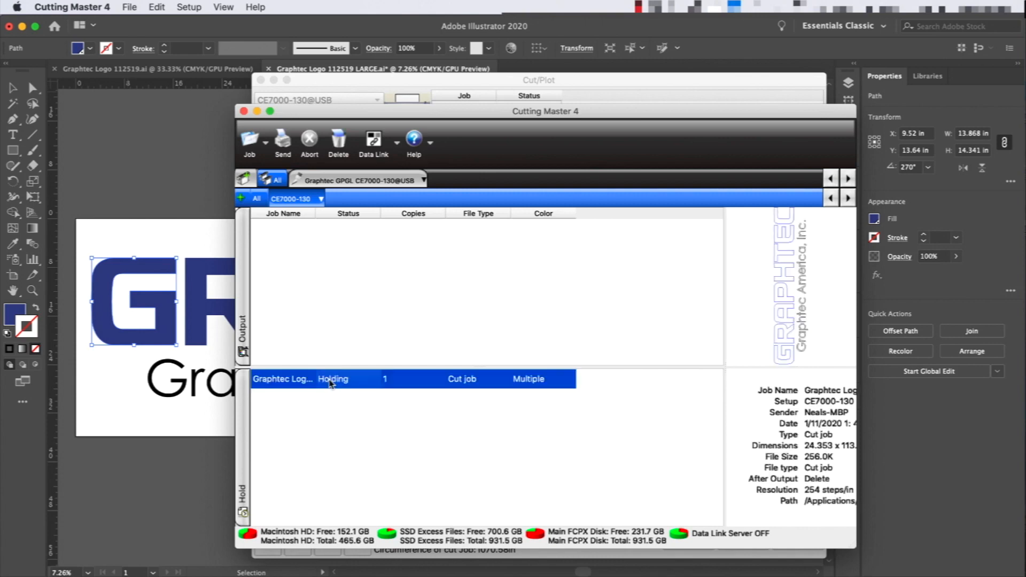
pyautogui.click(338, 143)
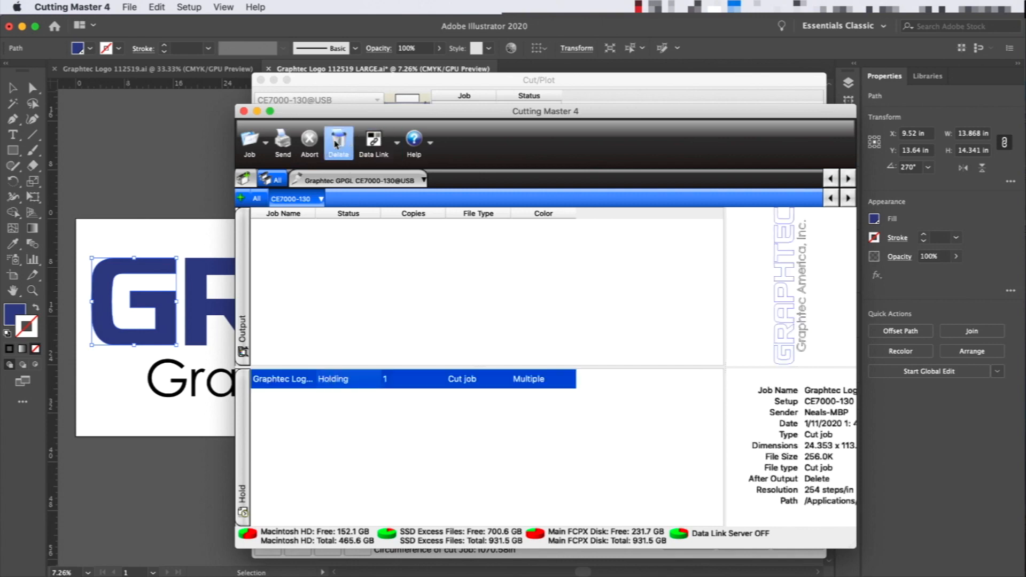
pyautogui.click(283, 143)
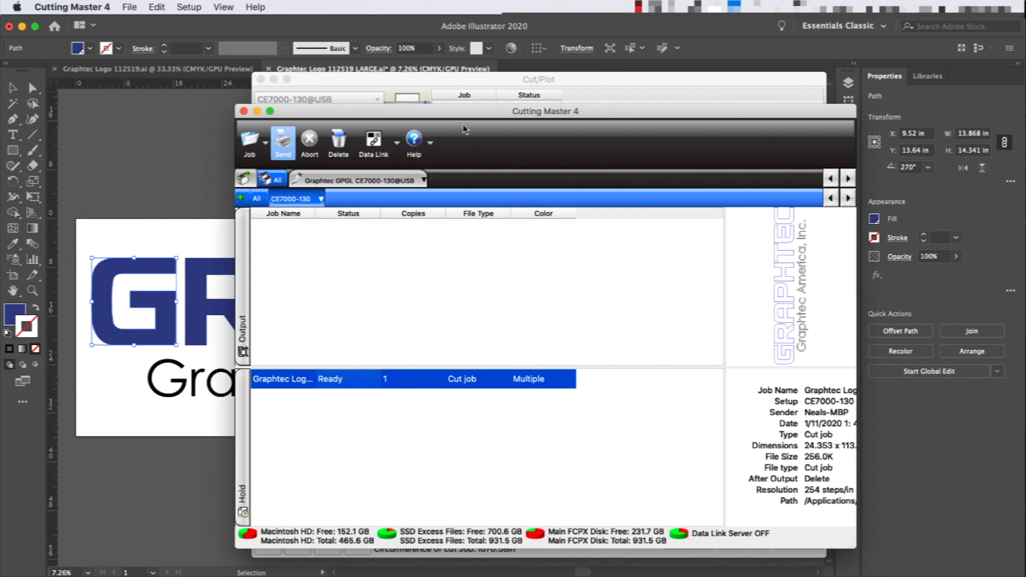
pyautogui.click(412, 77)
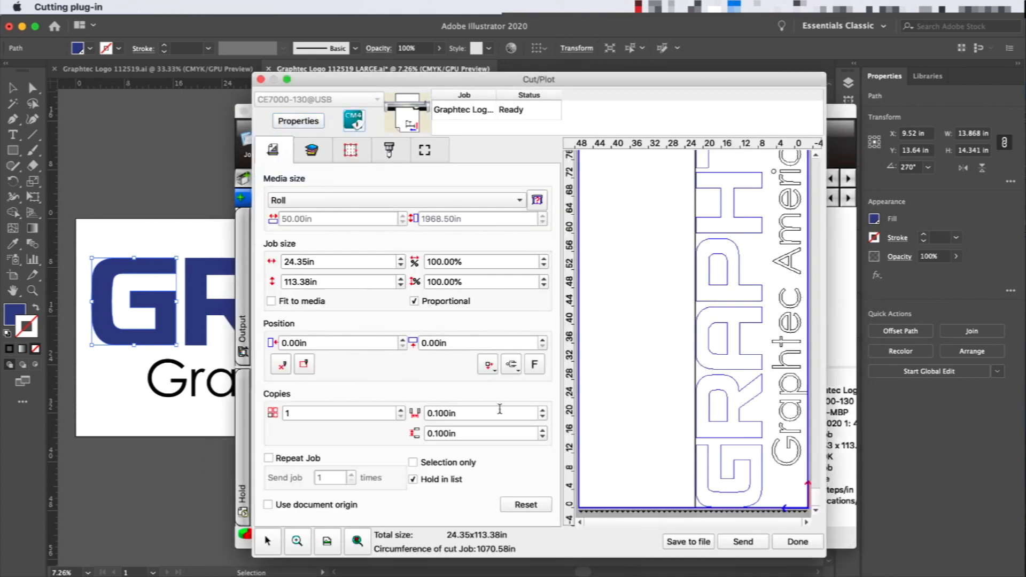